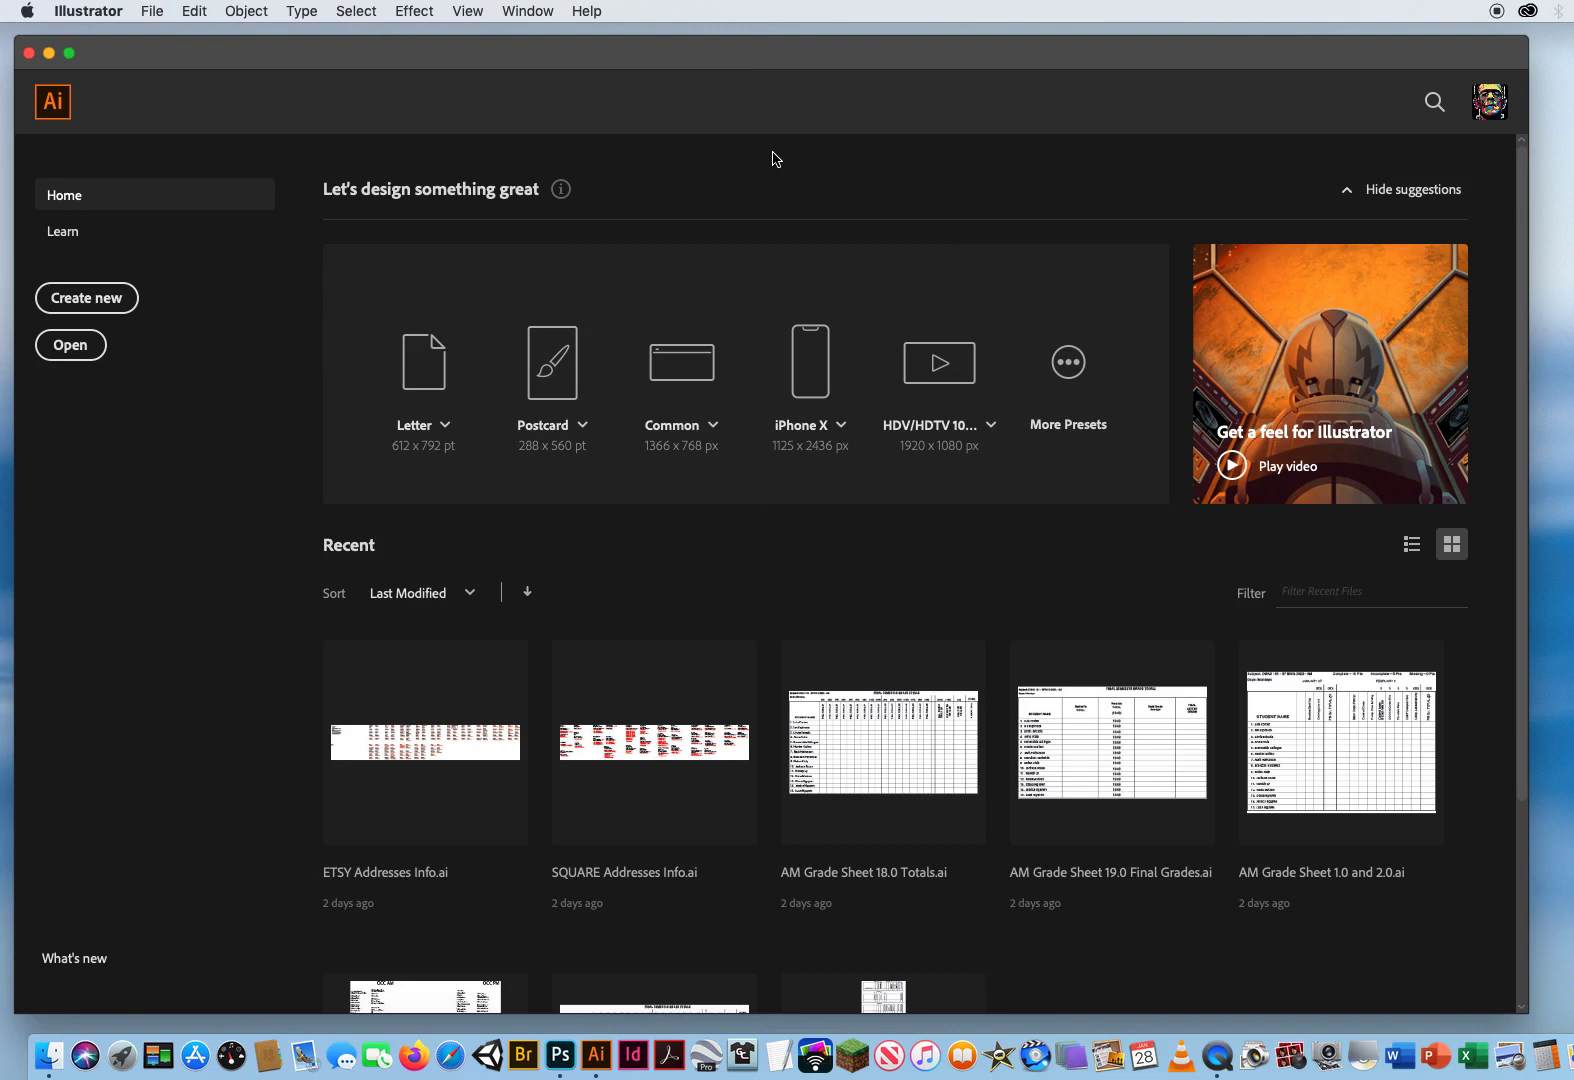
Step: Switch to the Essentials Classic workspace and drag the Layers panel out to float over the canvas
click(531, 12)
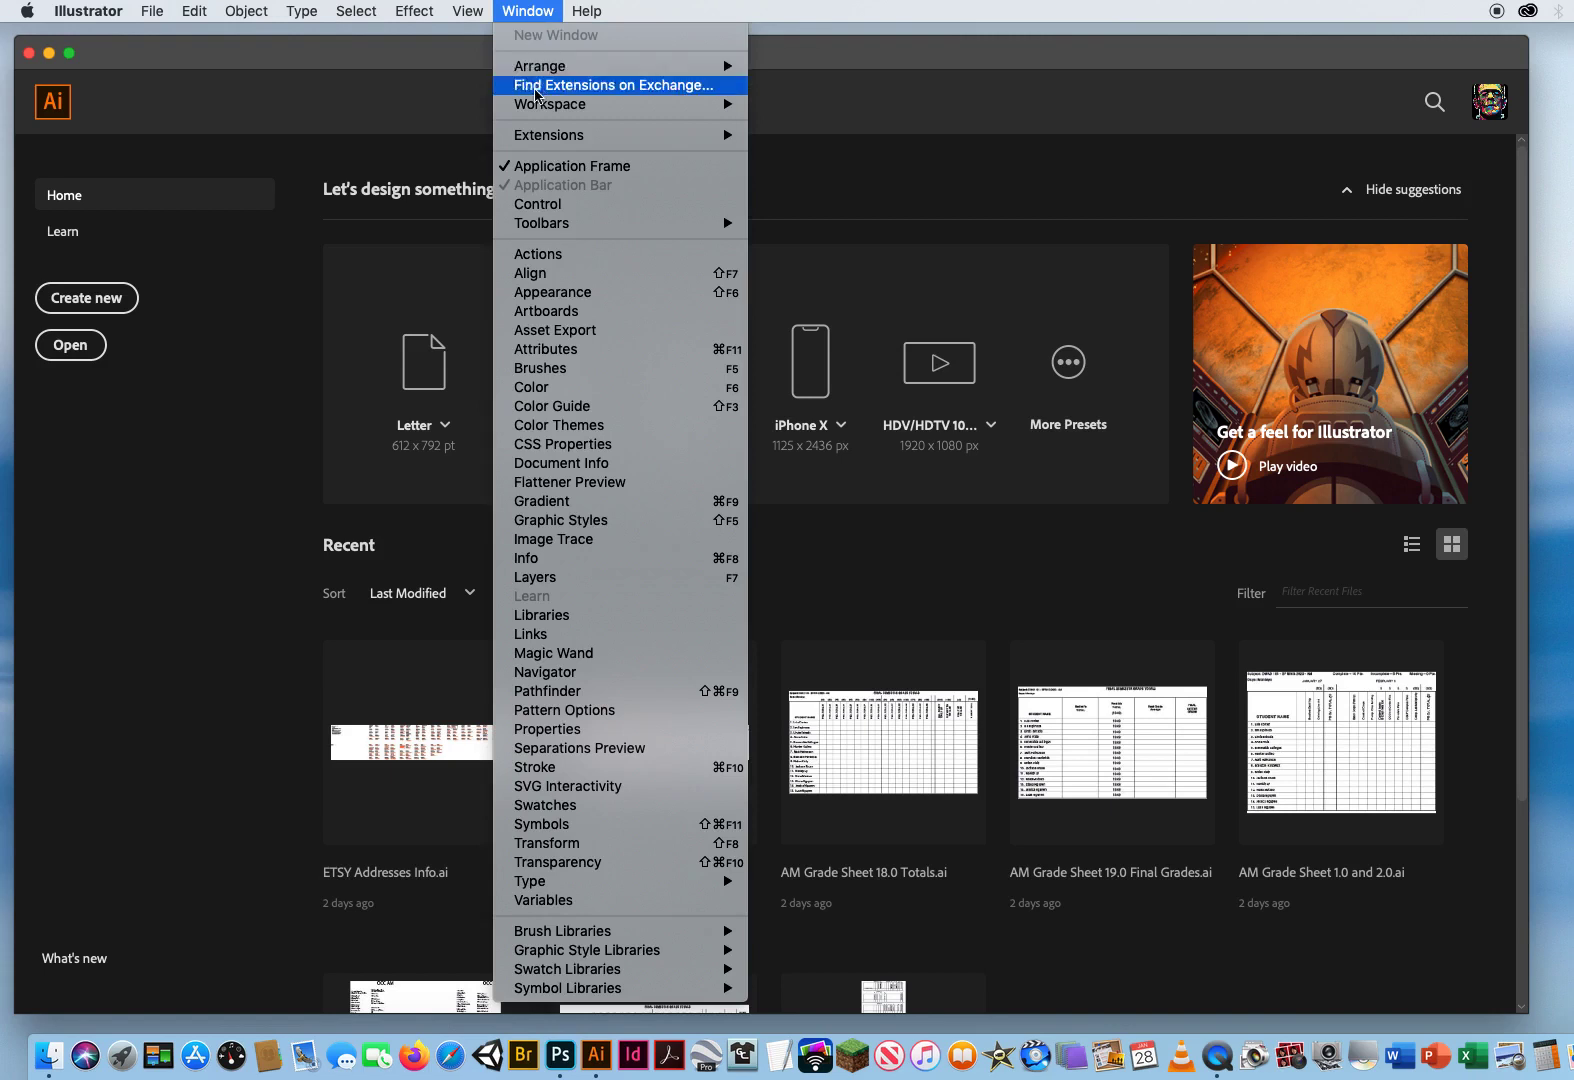
mouse_move(537, 104)
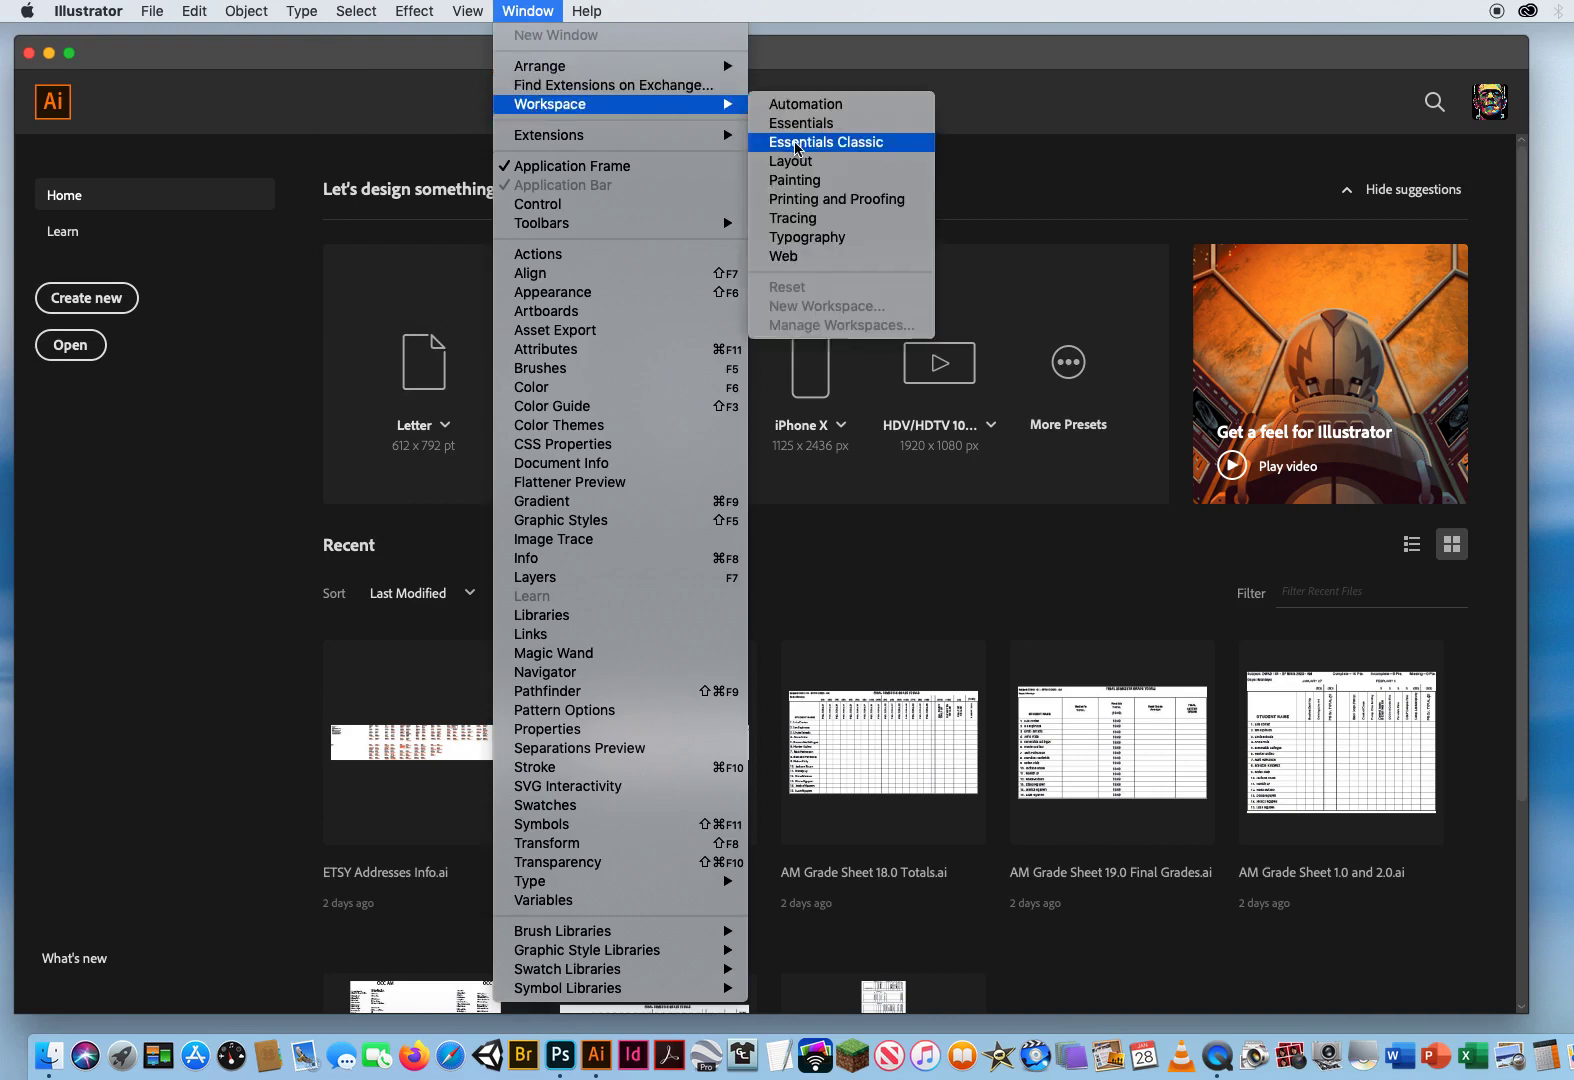
click(816, 142)
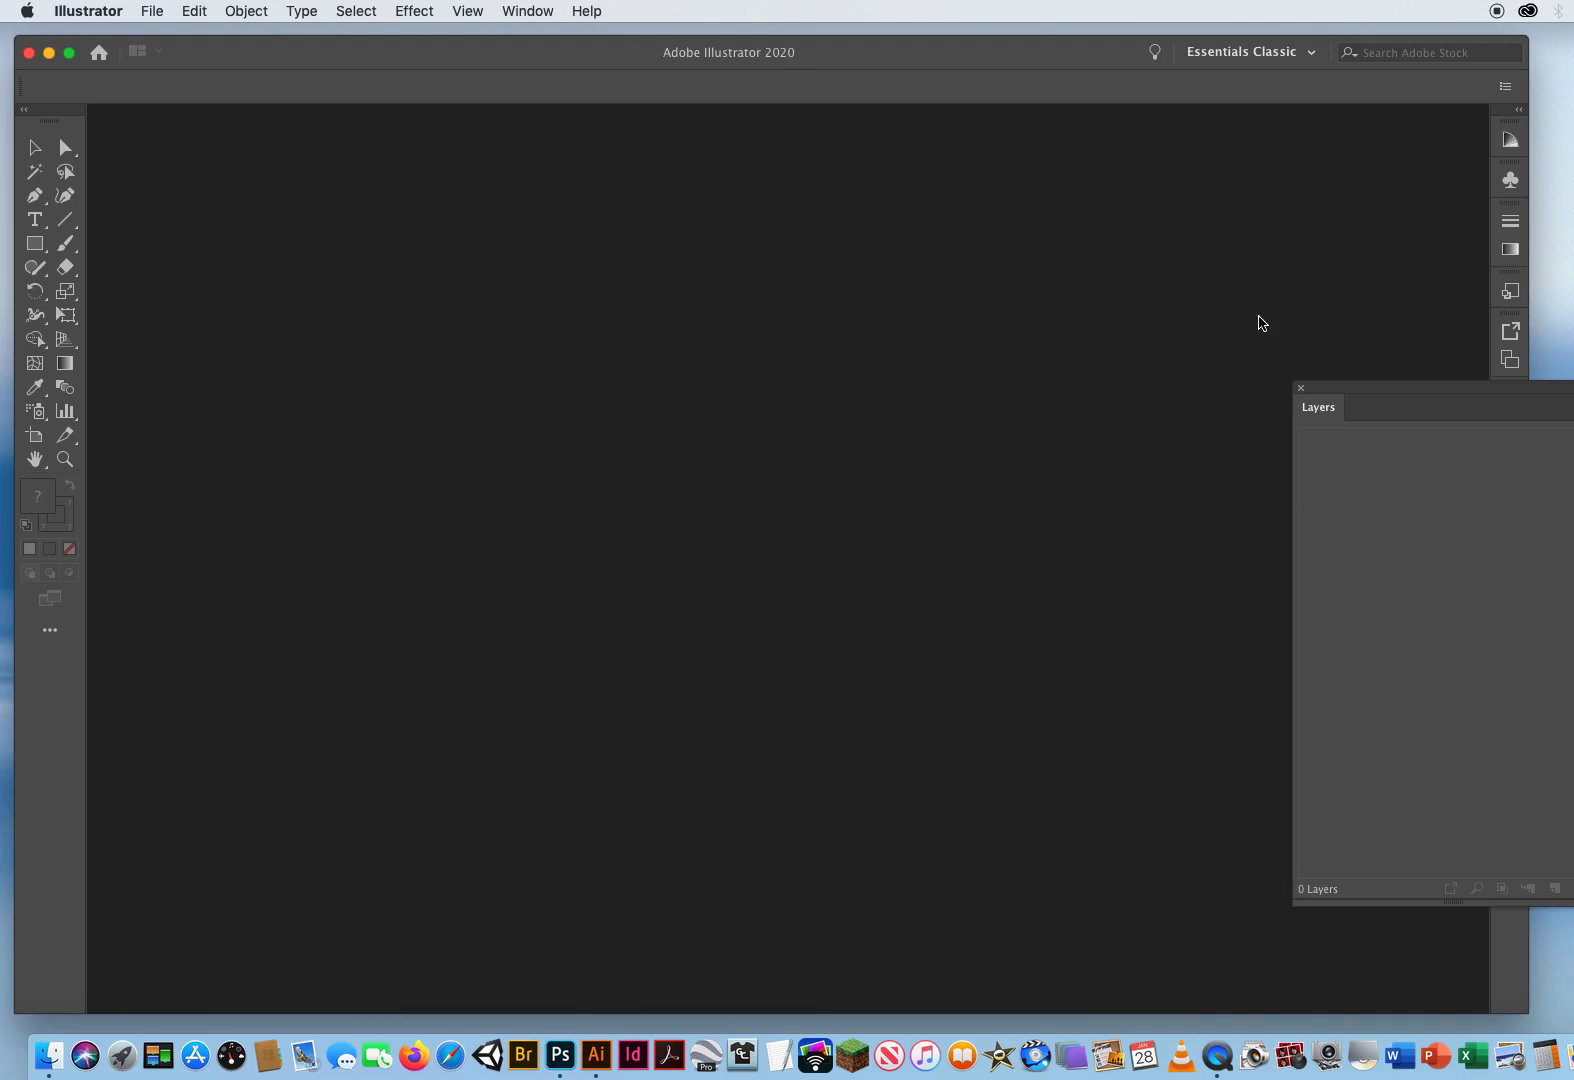
drag(1330, 405, 1158, 365)
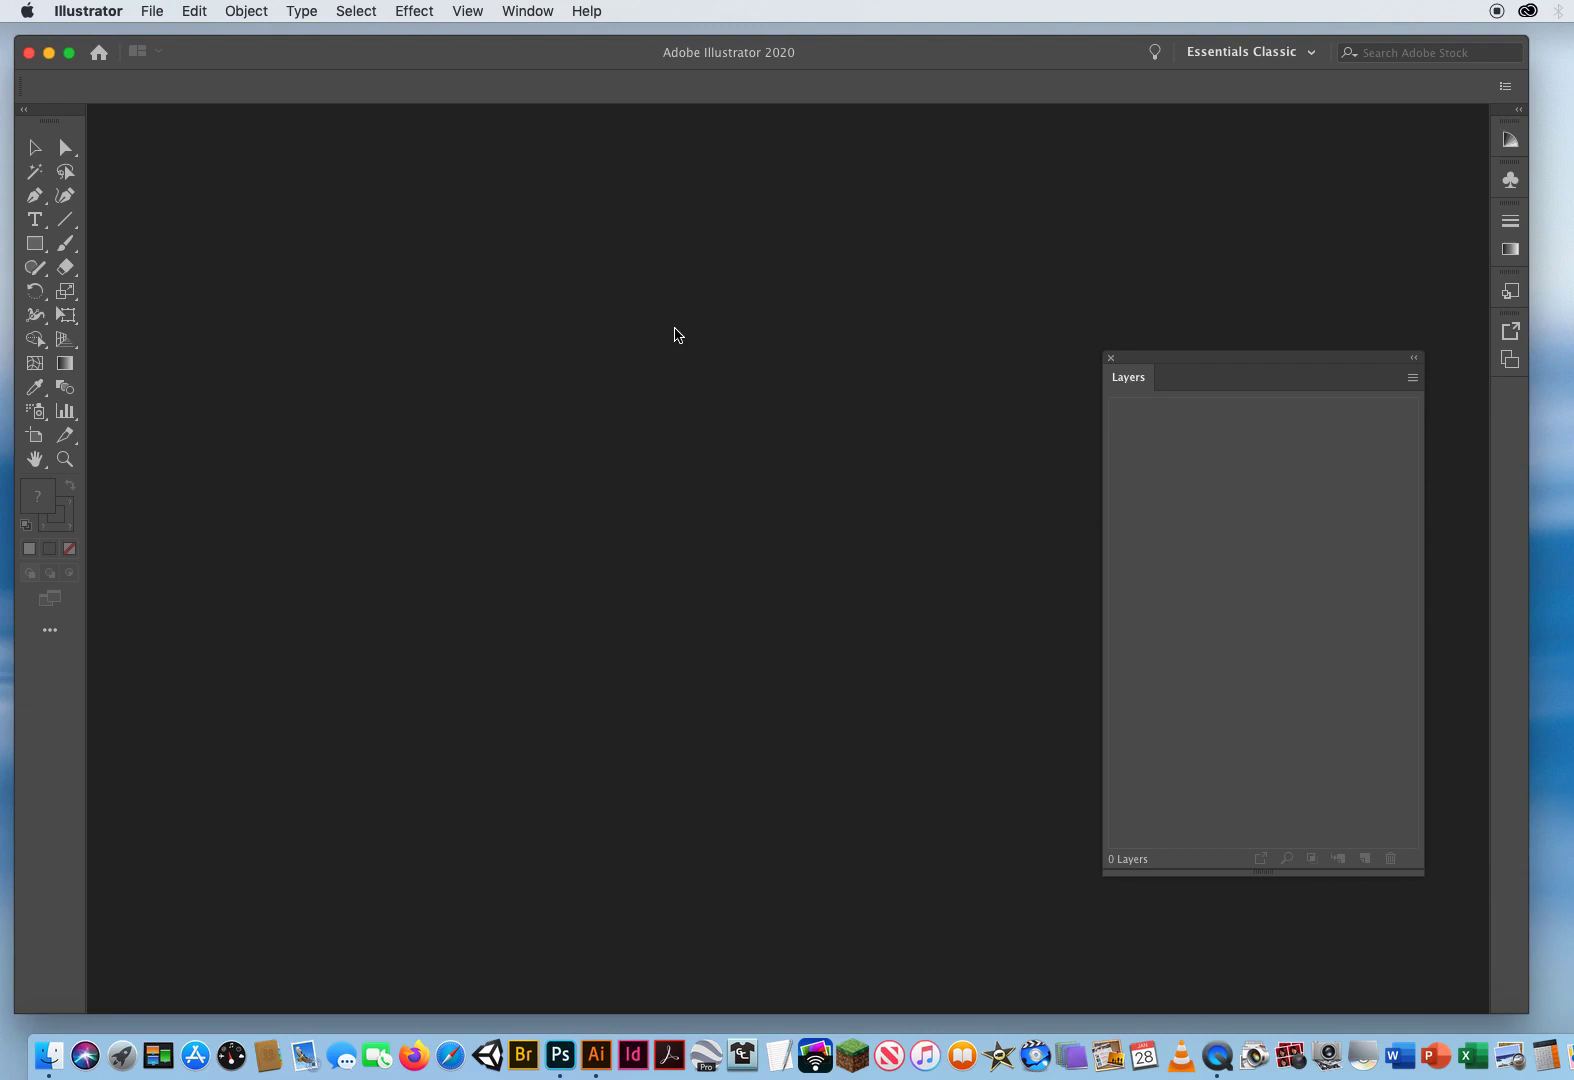
Step: Reset Essentials Classic to its default layout, closing the floating Layers panel
click(535, 13)
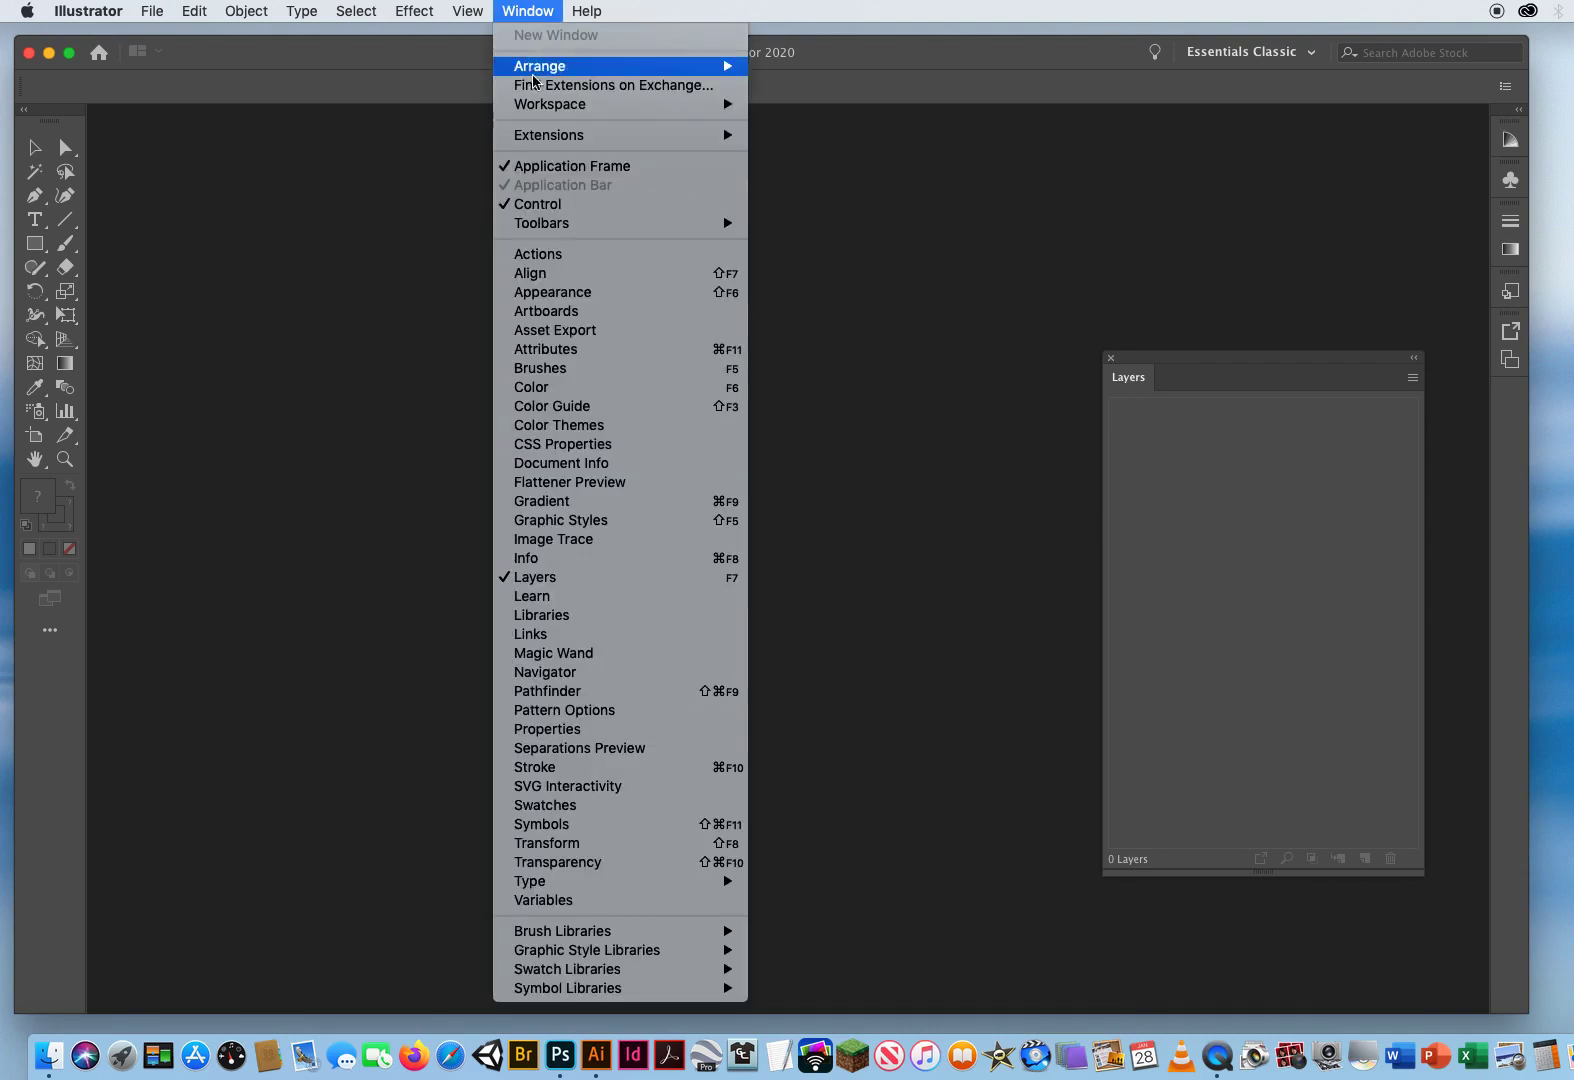
mouse_move(532, 108)
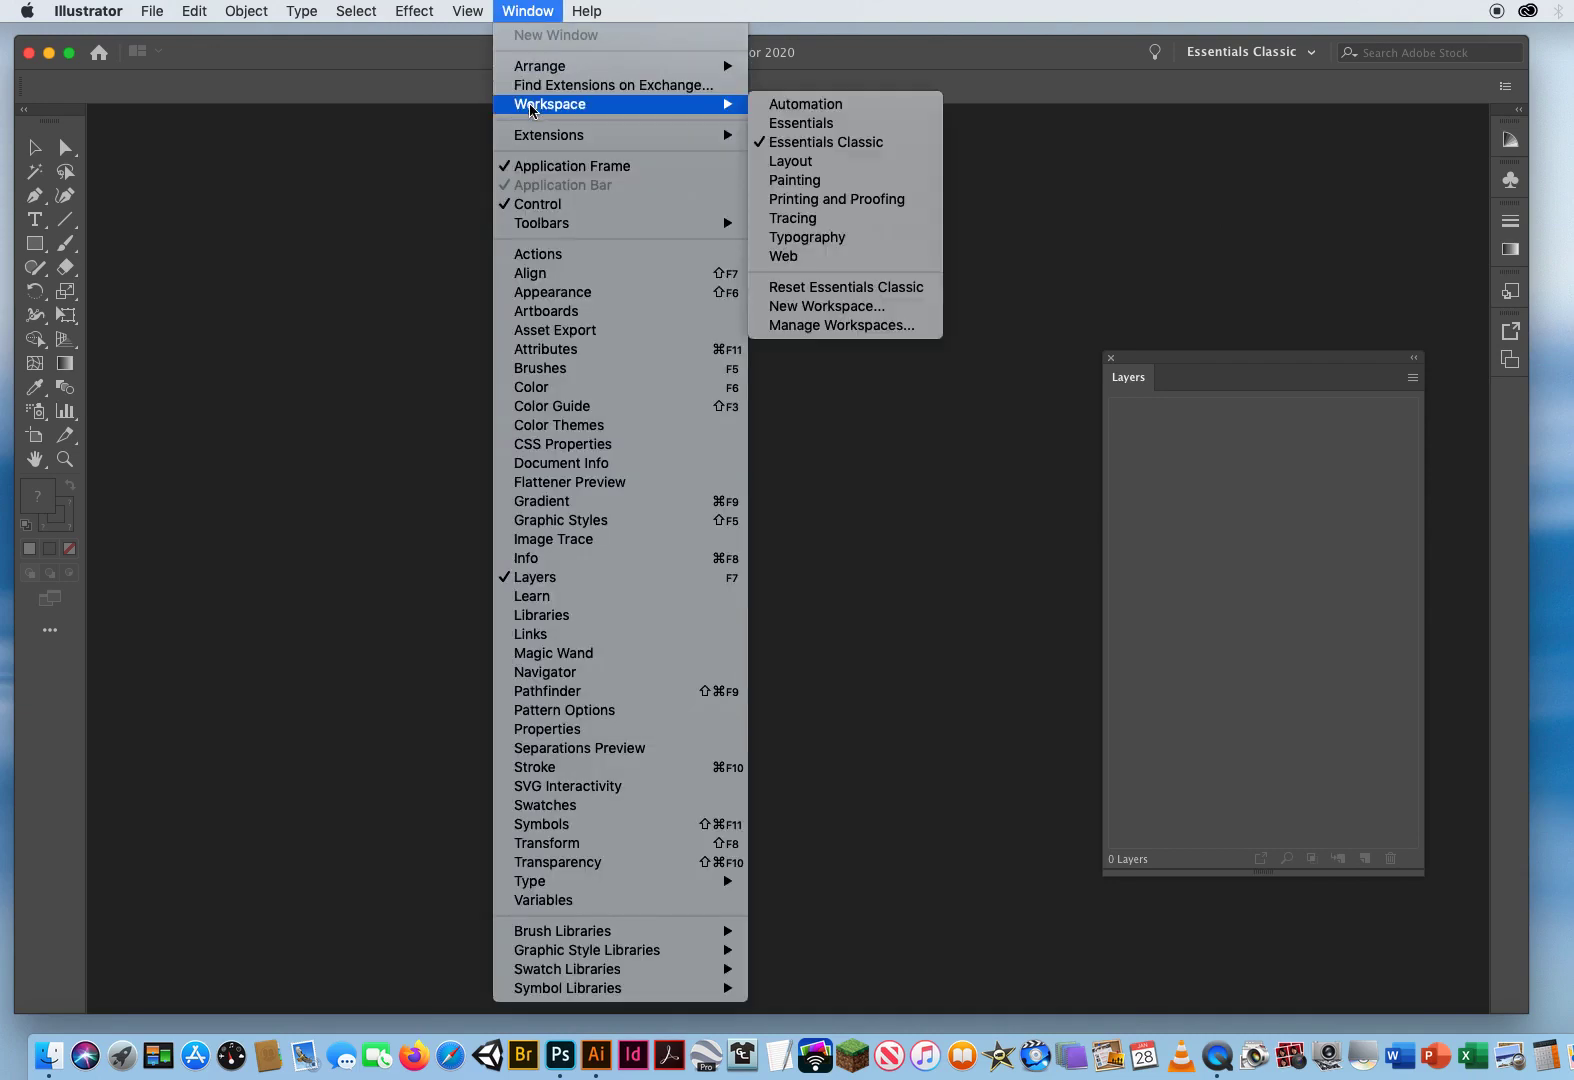
click(827, 289)
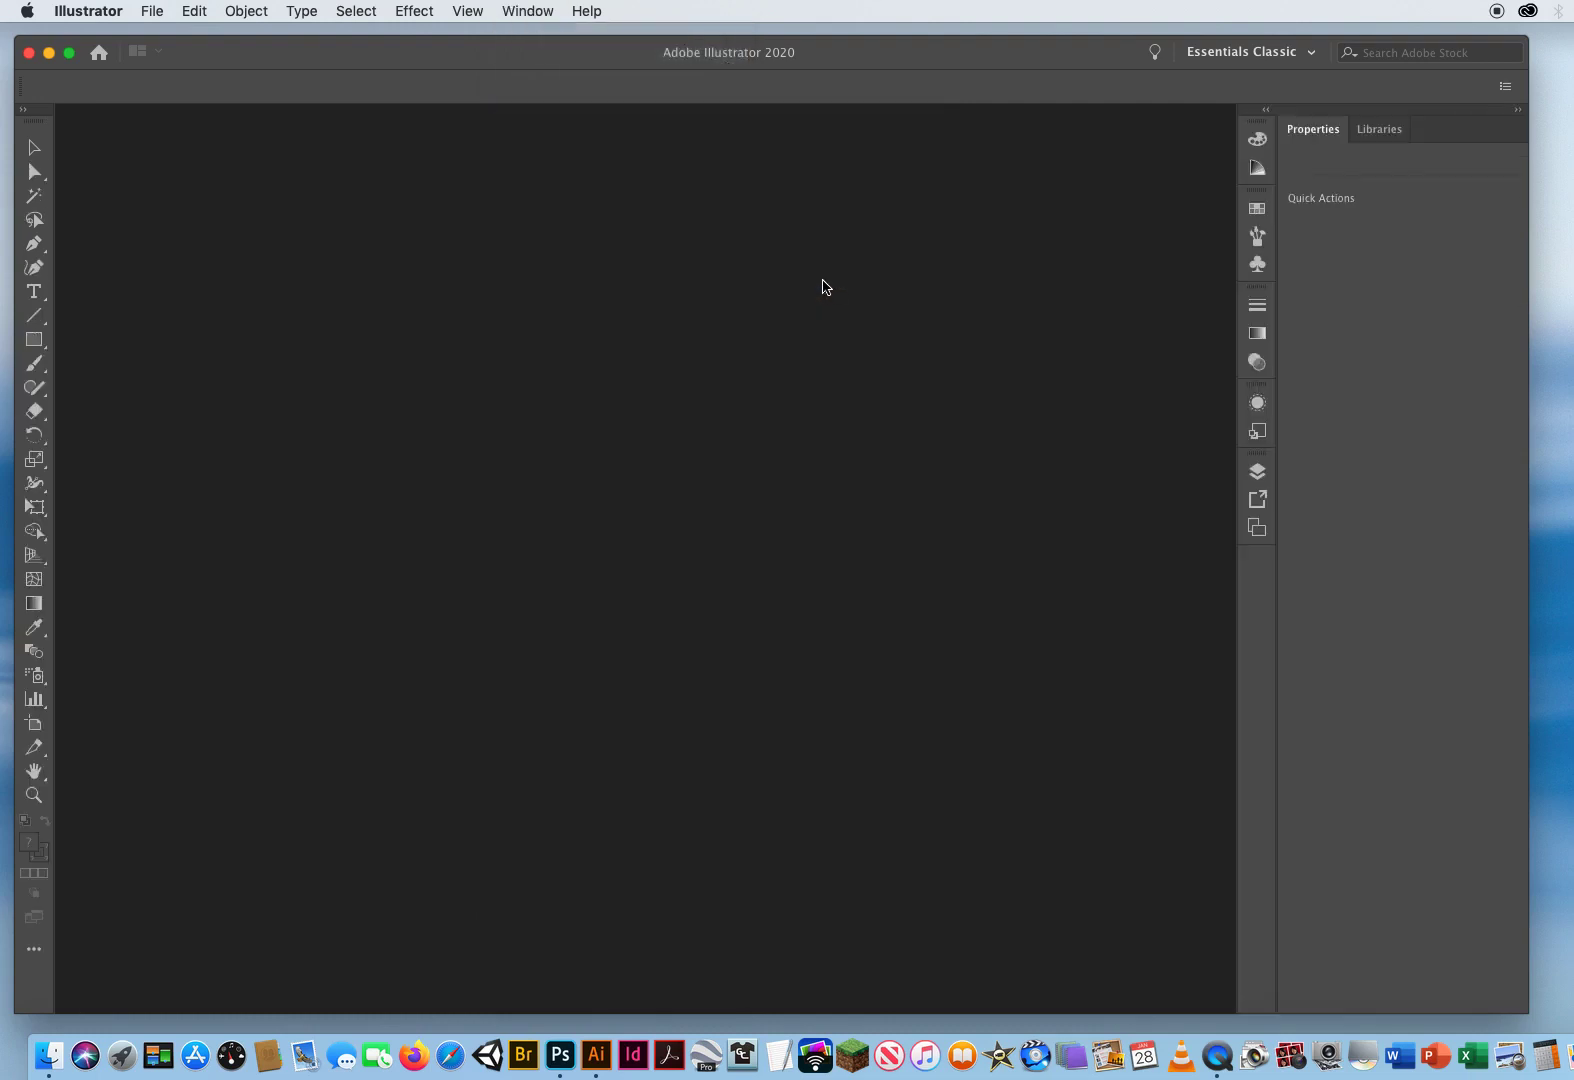
Step: Collapse the Properties panel to icons, expand the docked panels, and show the tools in two columns
click(1519, 112)
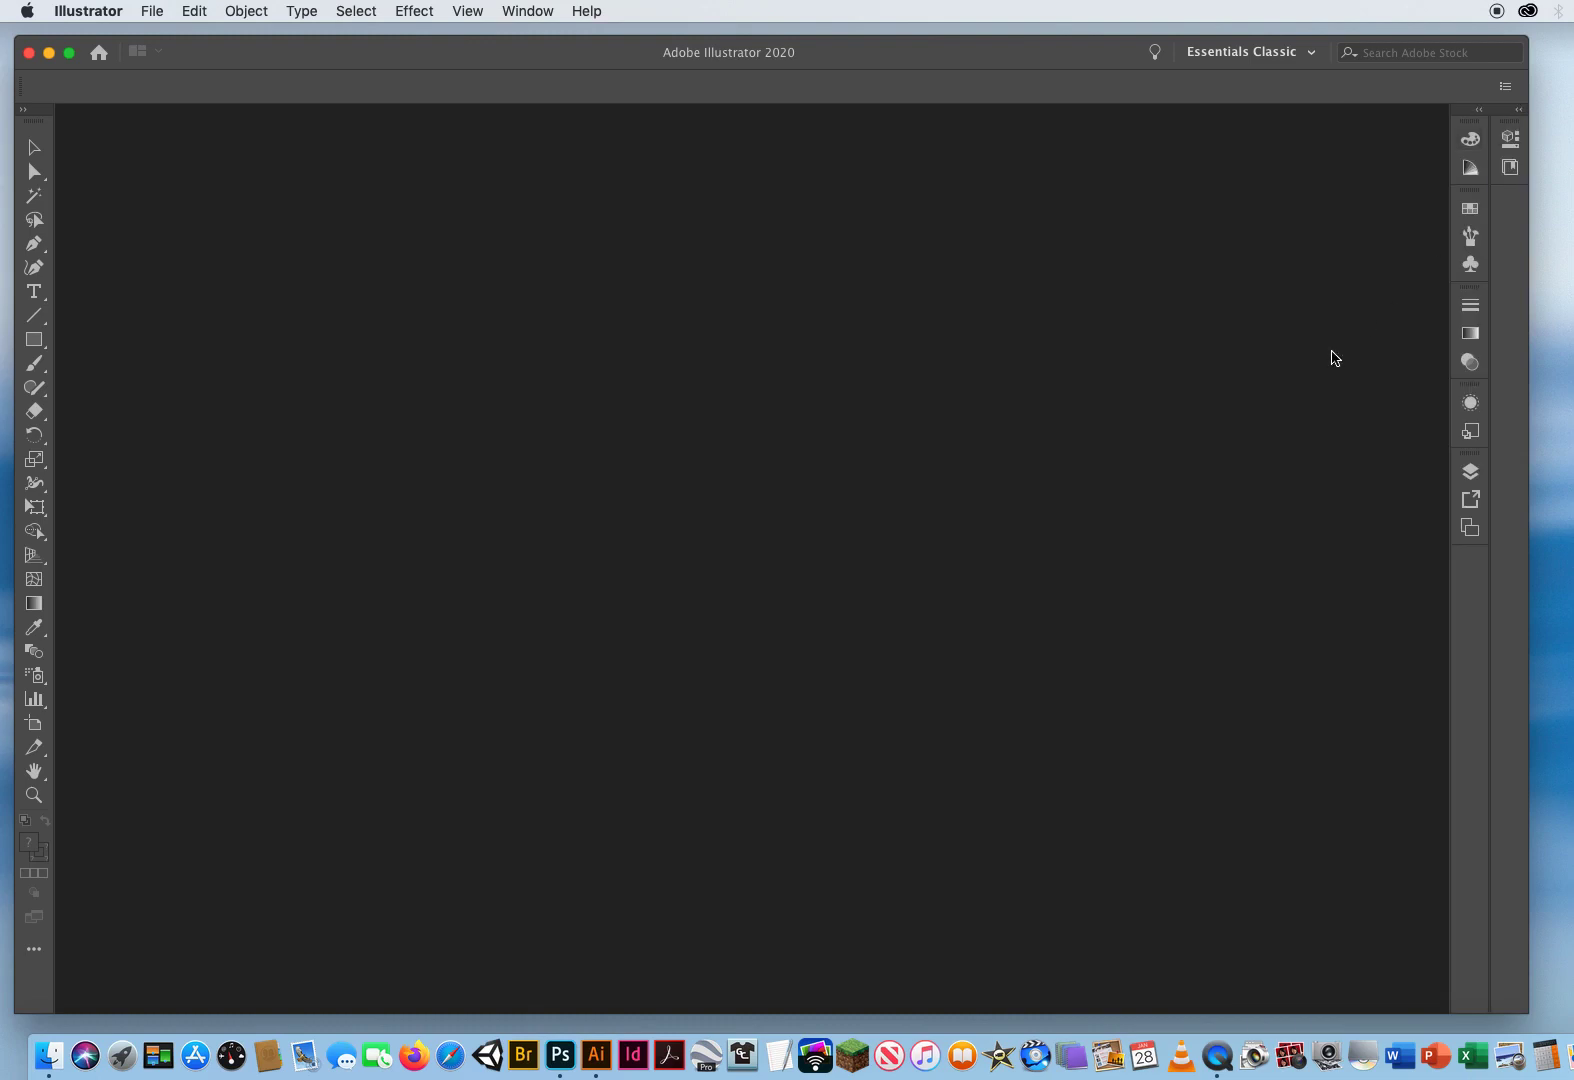
click(1481, 112)
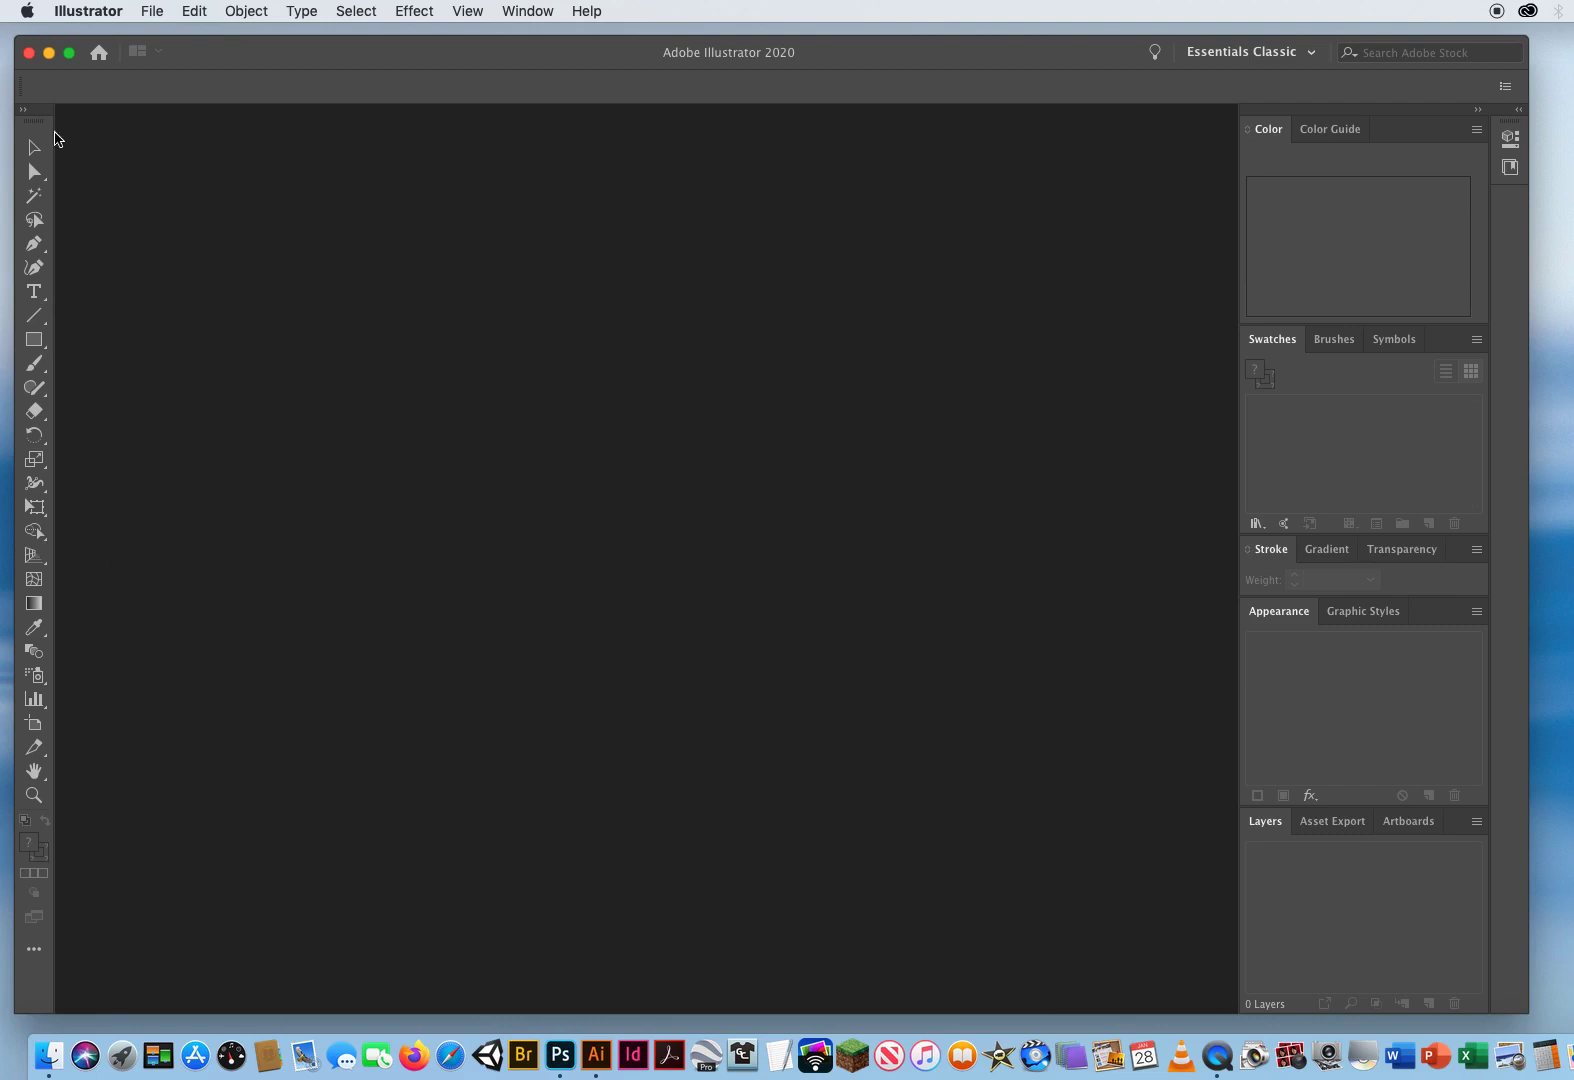
click(23, 109)
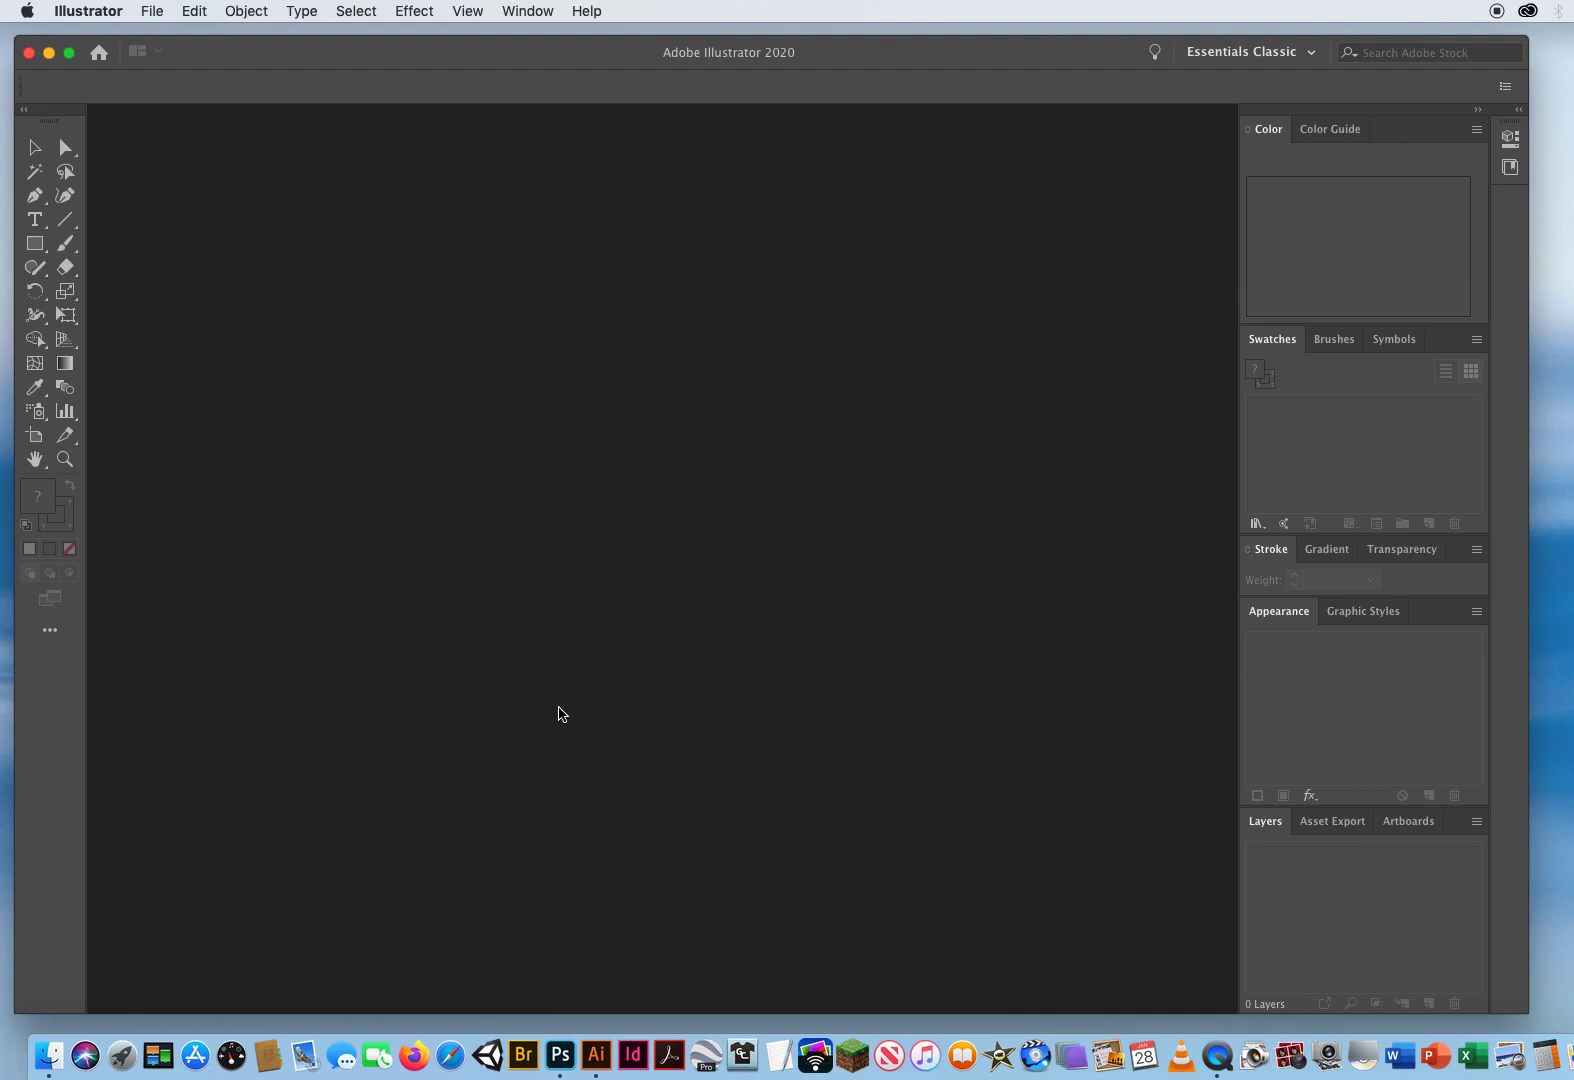
Step: Open the General preferences, move the dialog left, and uncheck Double Click To Isolate
click(95, 12)
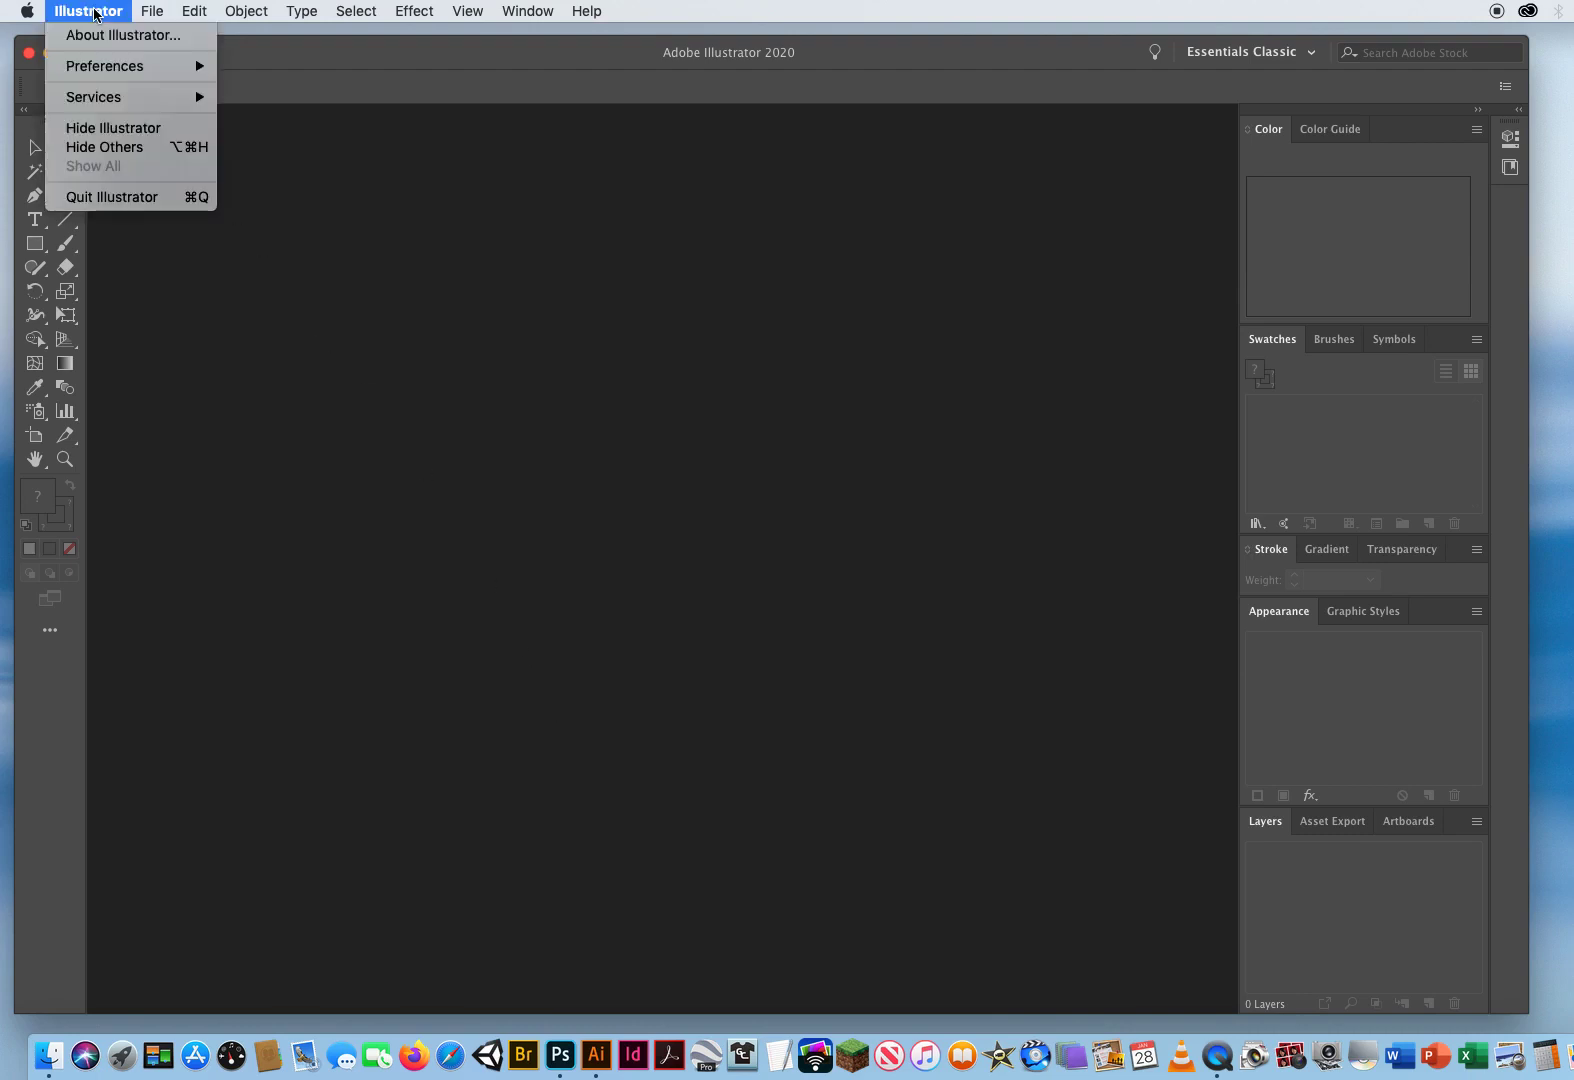
mouse_move(95, 66)
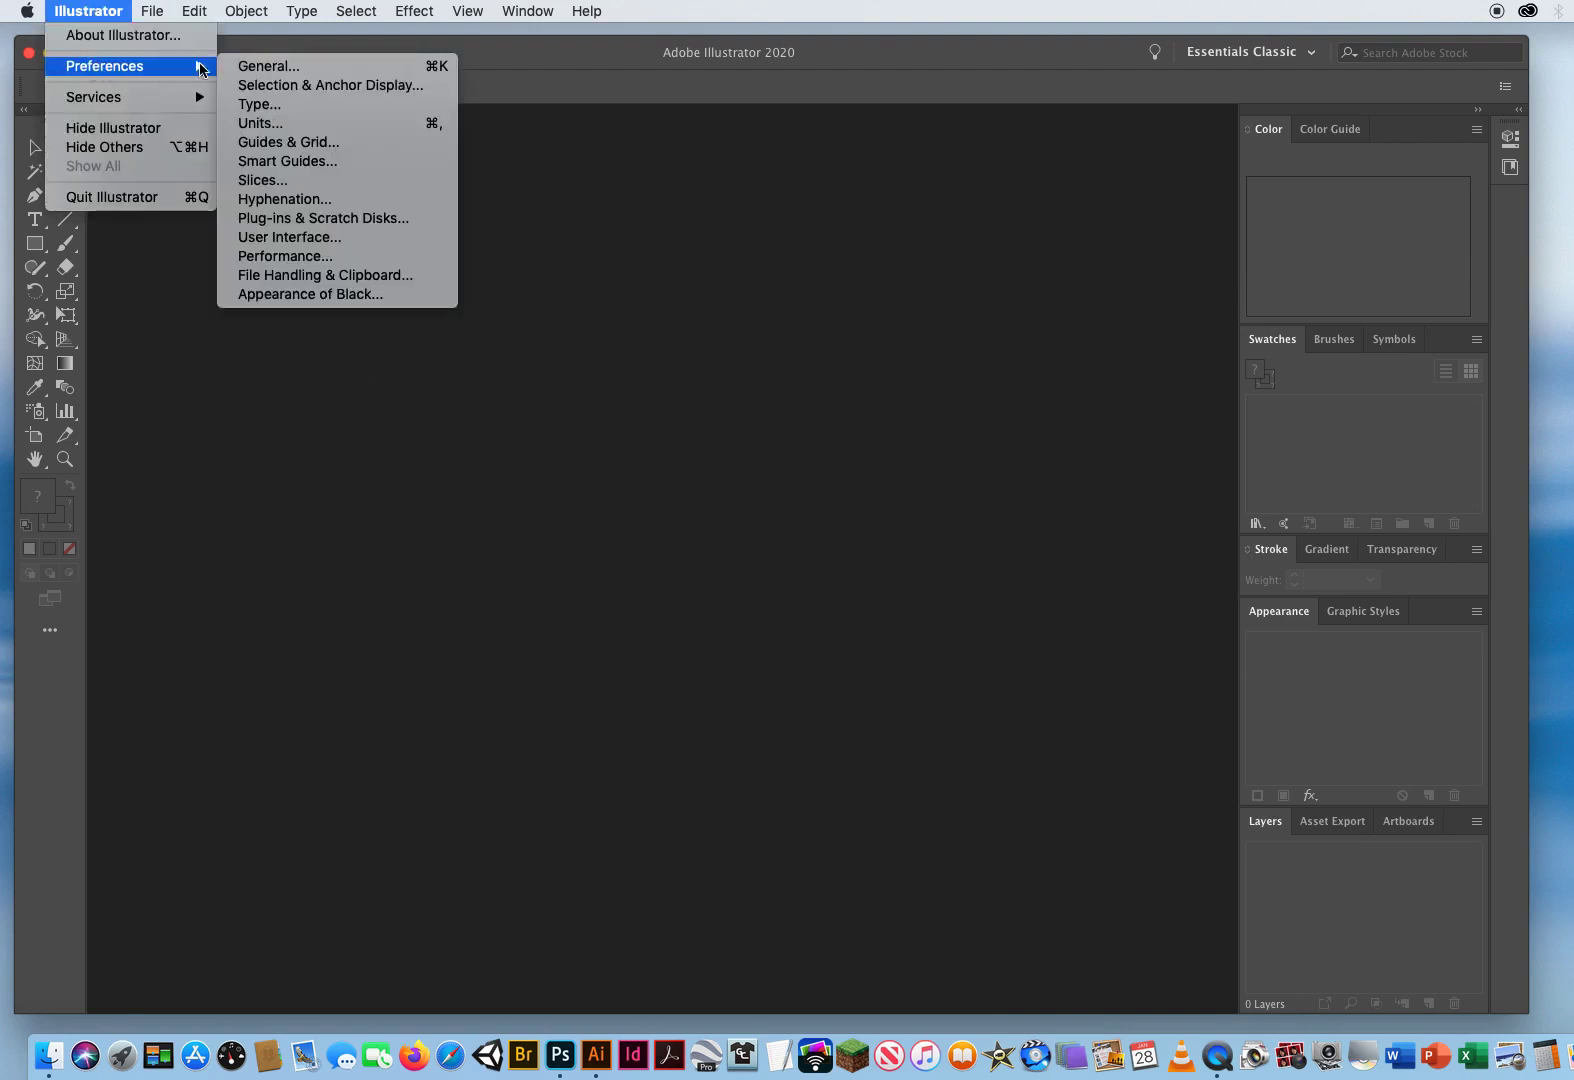
click(263, 68)
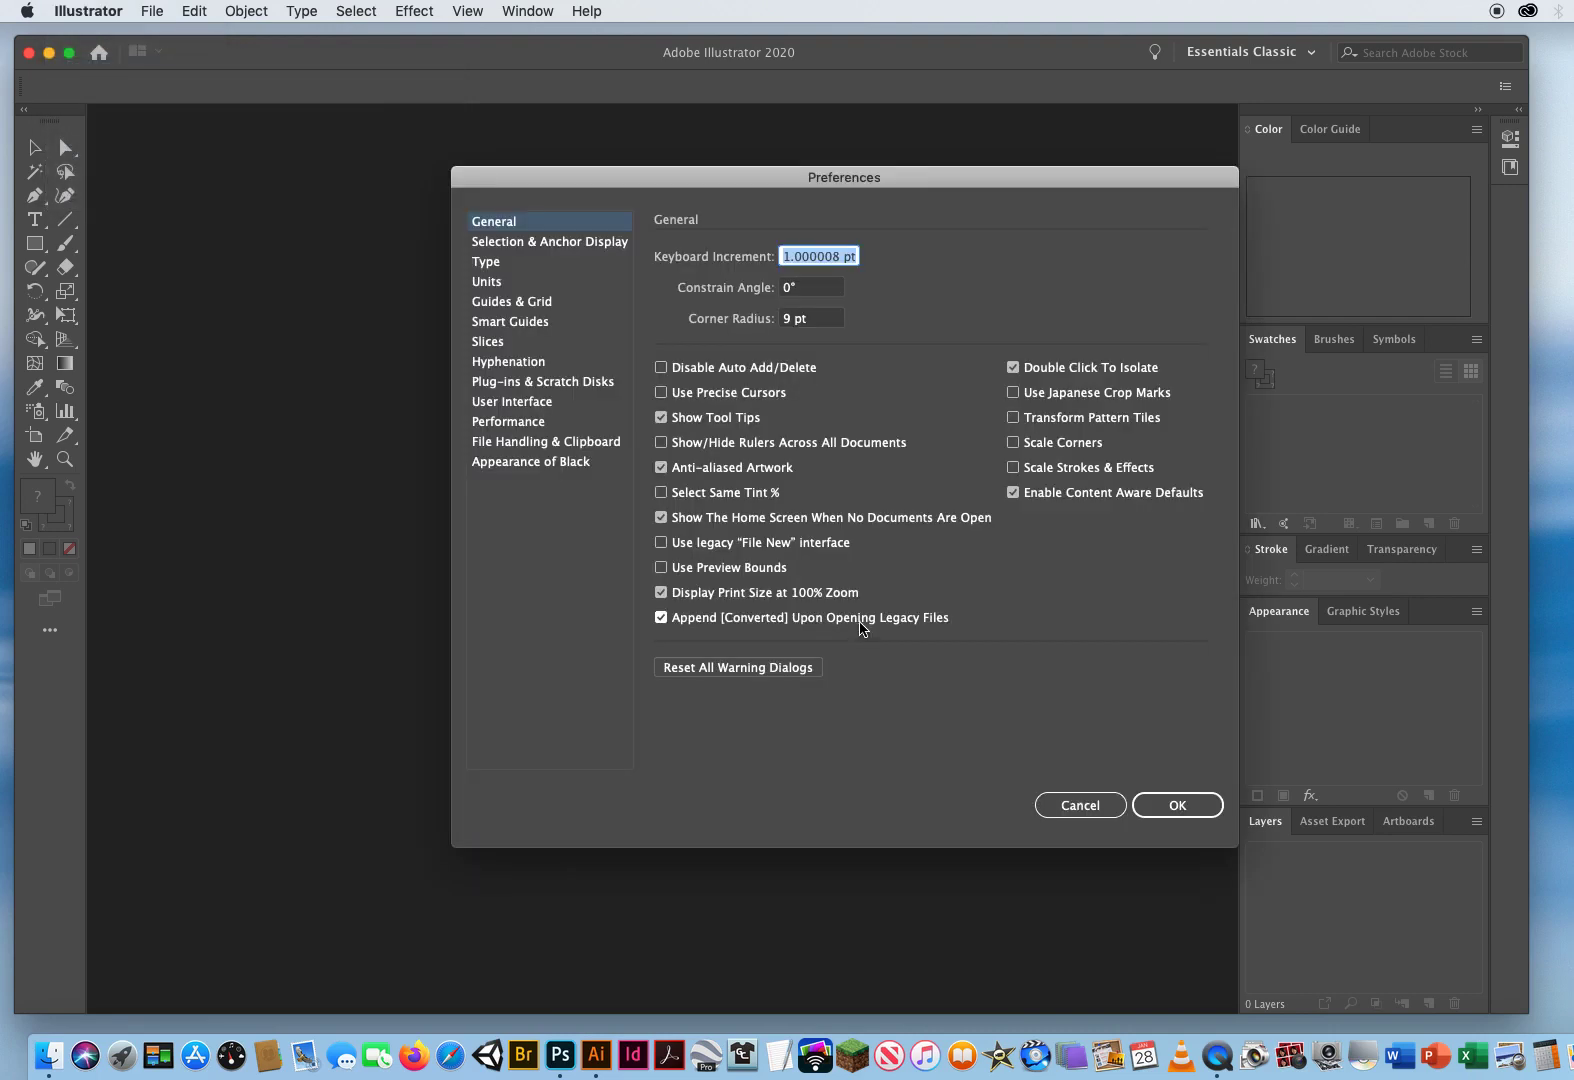
drag(752, 197, 573, 195)
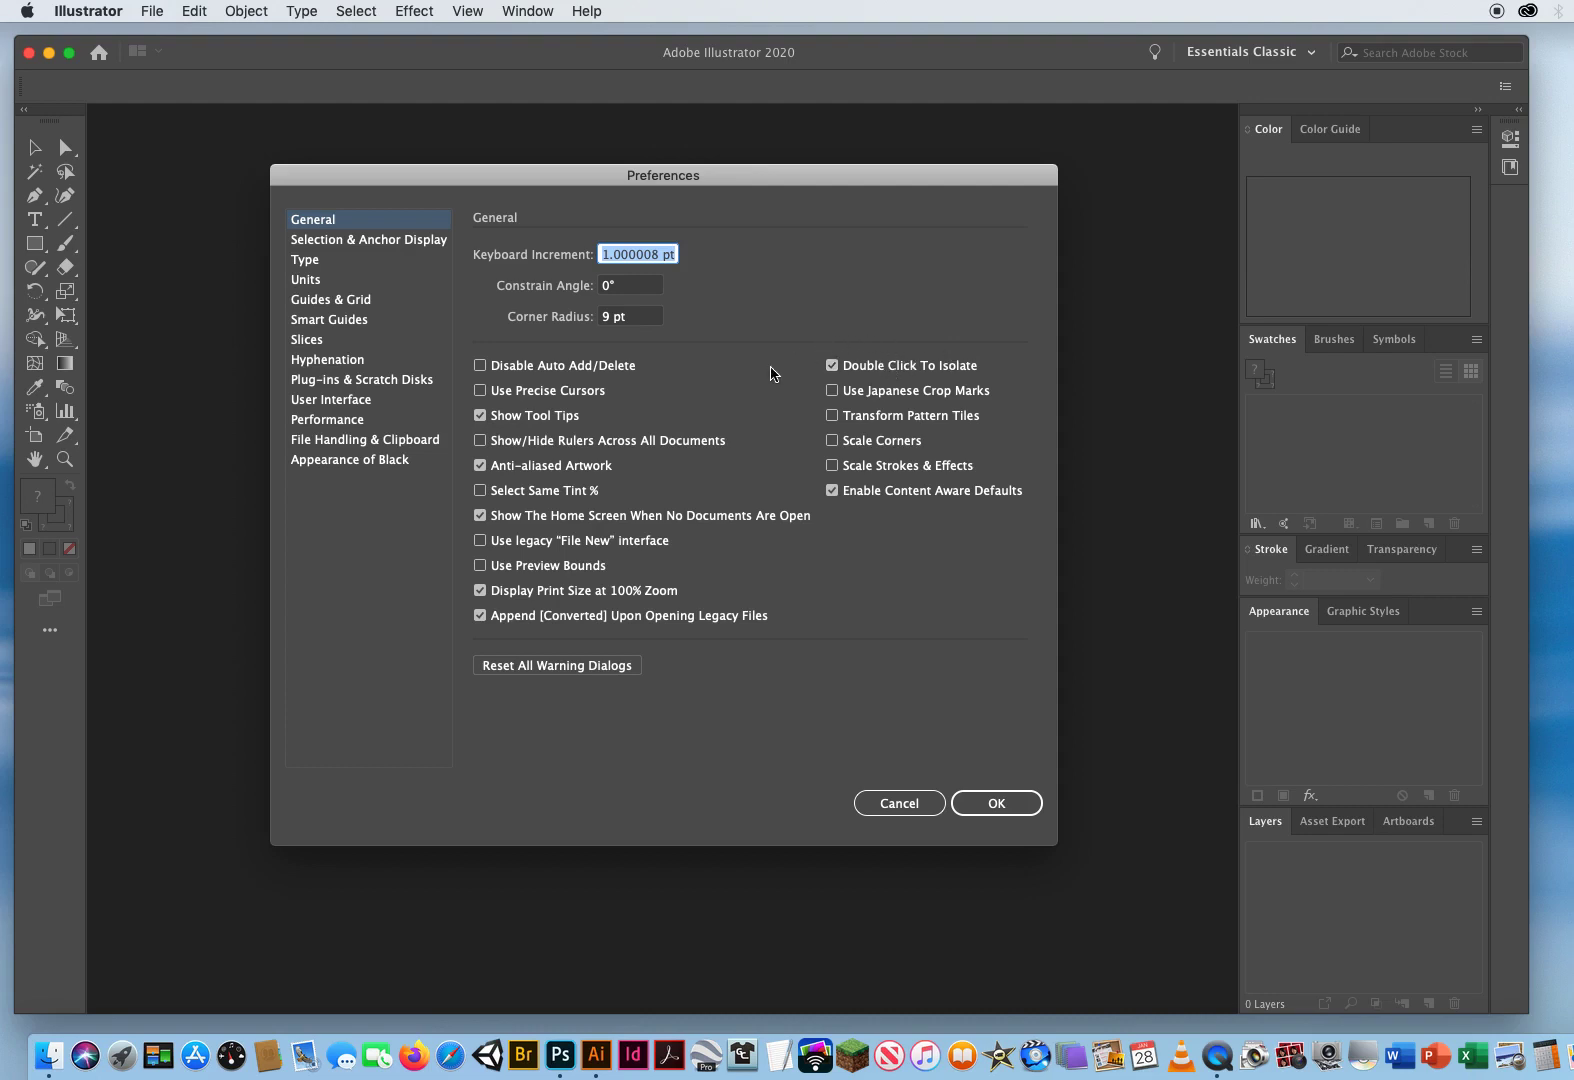
click(833, 367)
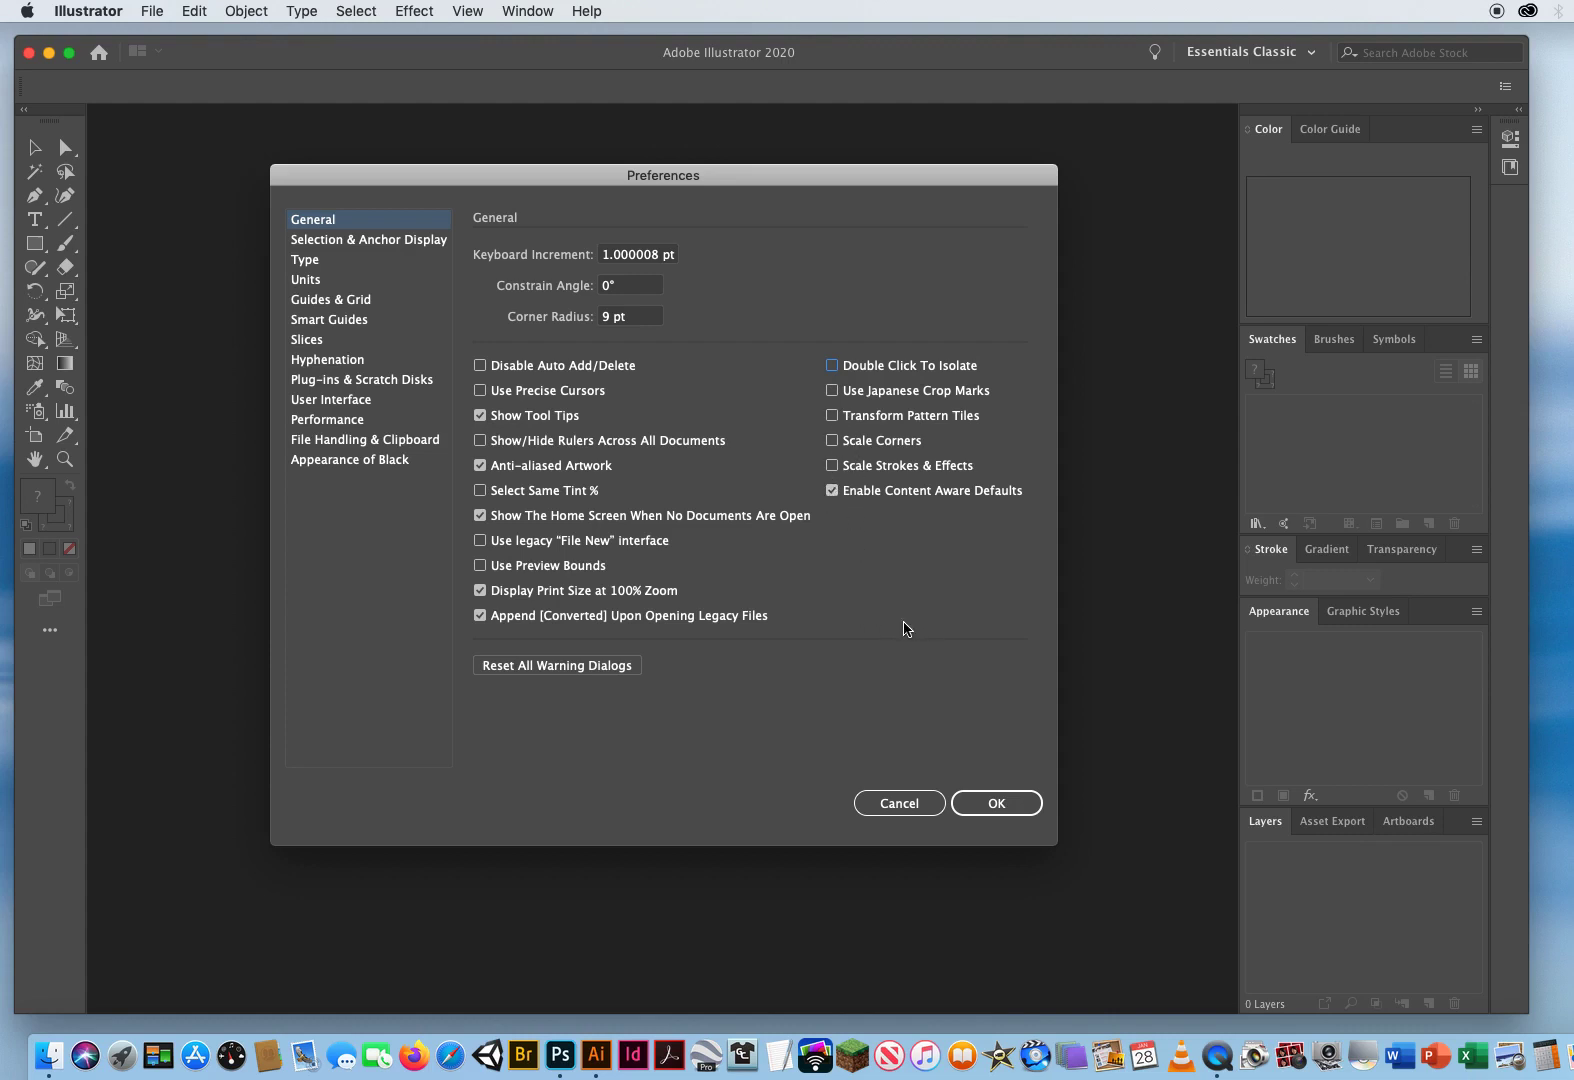
Step: Check Scale Strokes & Effects, Scale Corners and Transform Pattern Tiles in the General preferences
click(833, 466)
click(833, 442)
click(833, 416)
click(996, 805)
Step: On the Selection & Anchor Display page, turn off rubber band for the Pen and Curvature tools
click(318, 247)
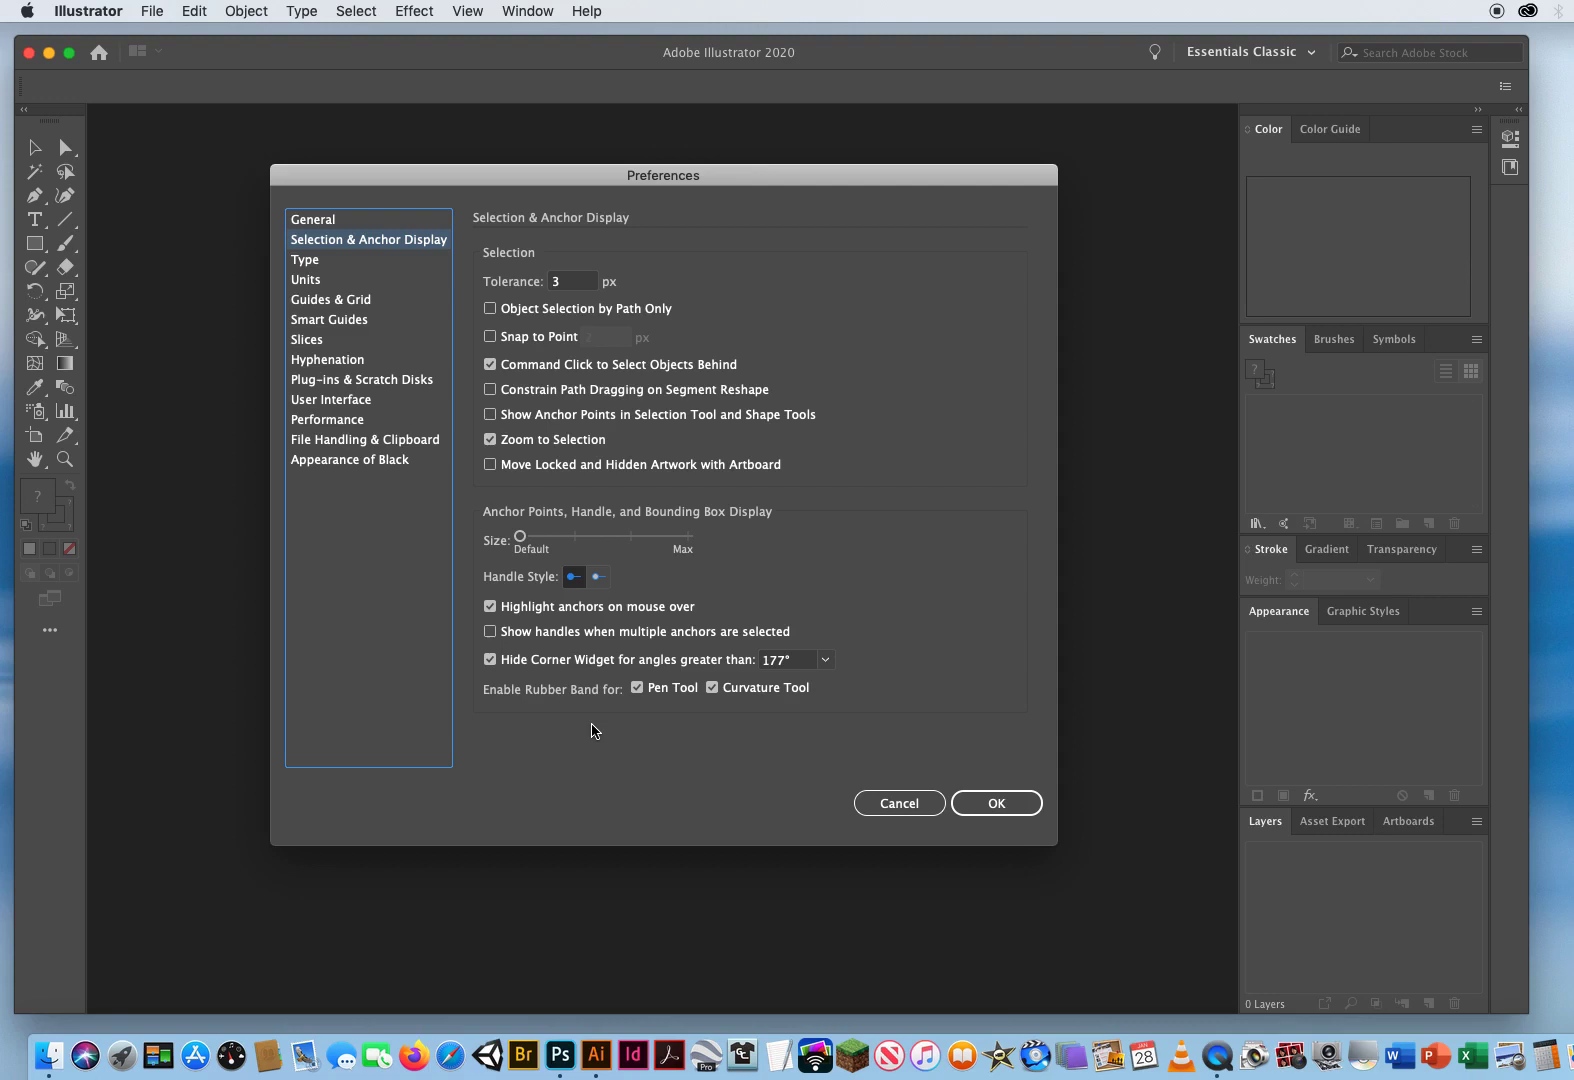
click(637, 688)
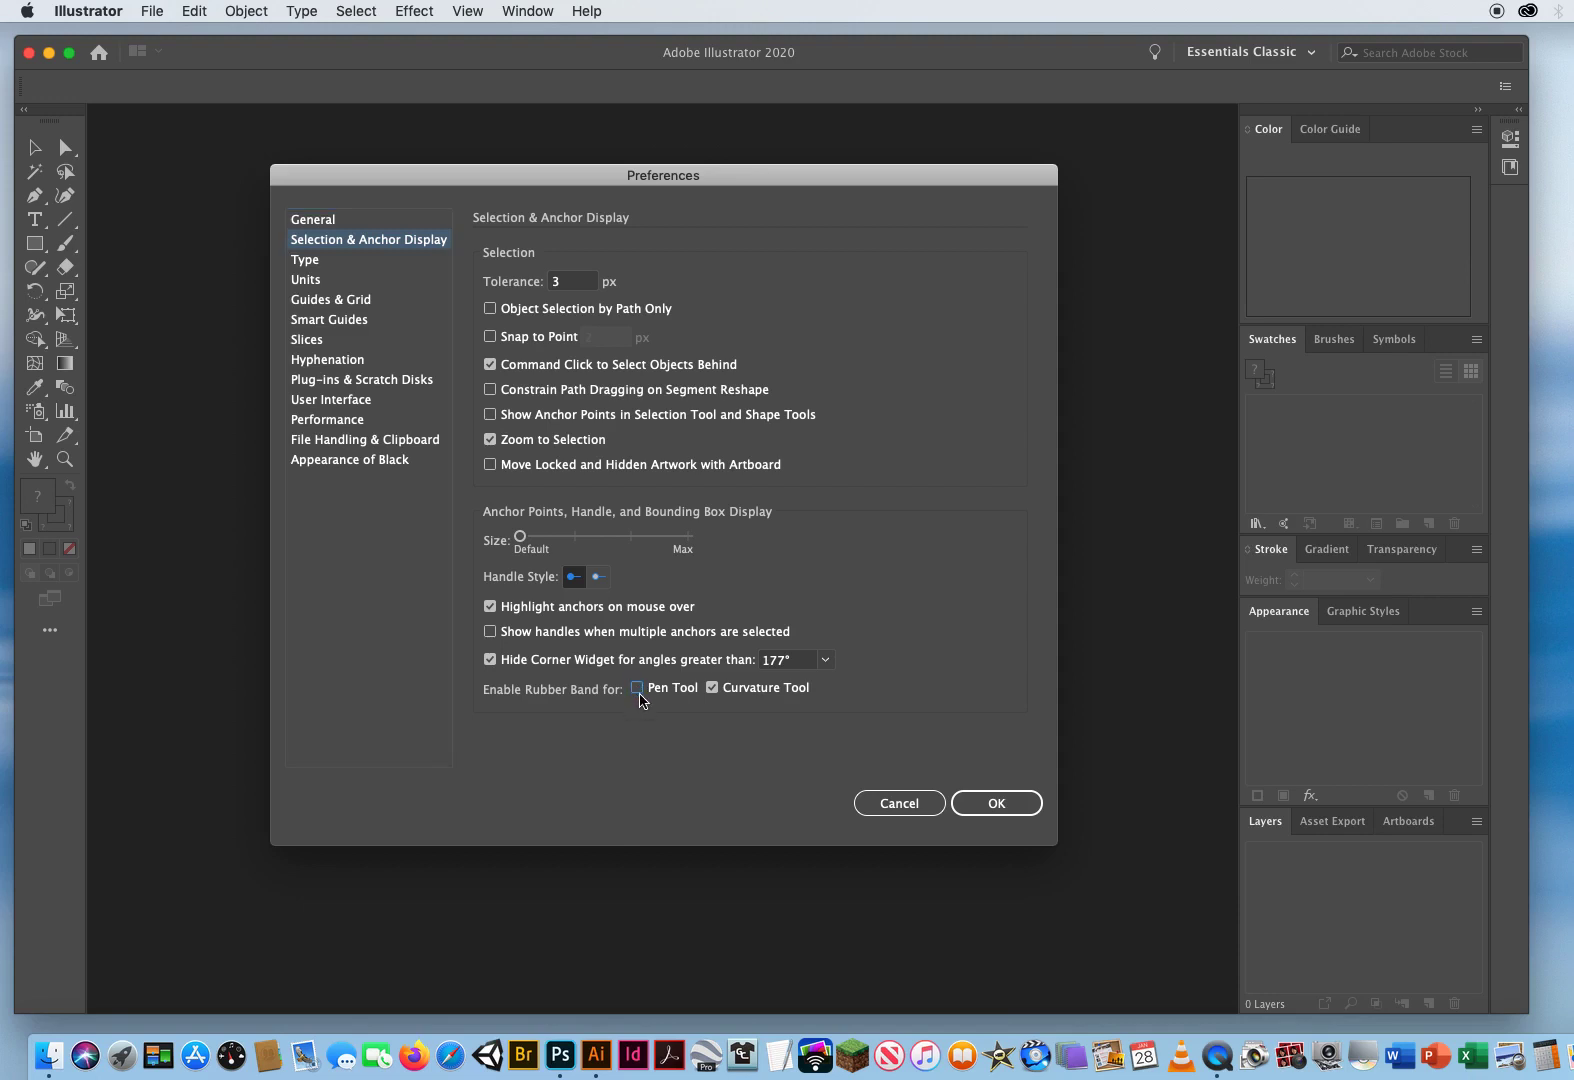
click(712, 688)
Step: On the Type page, uncheck Show Character Alternates and Fill New Type Objects With Placeholder Text
click(338, 265)
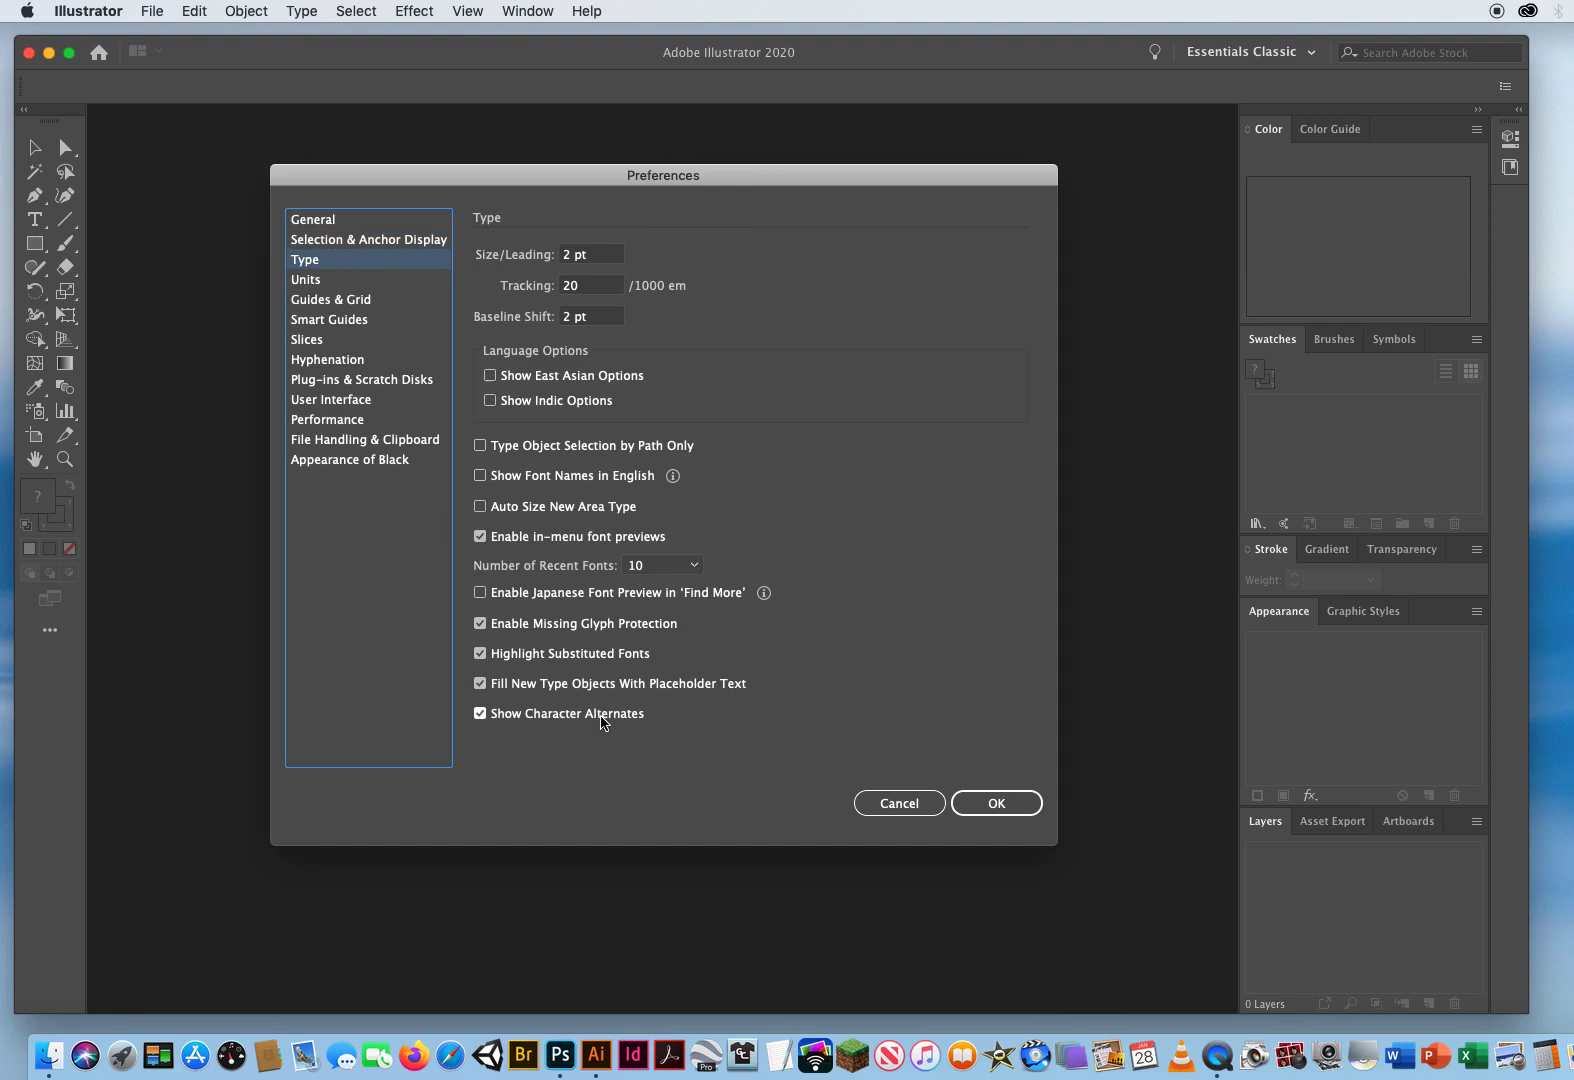
click(482, 716)
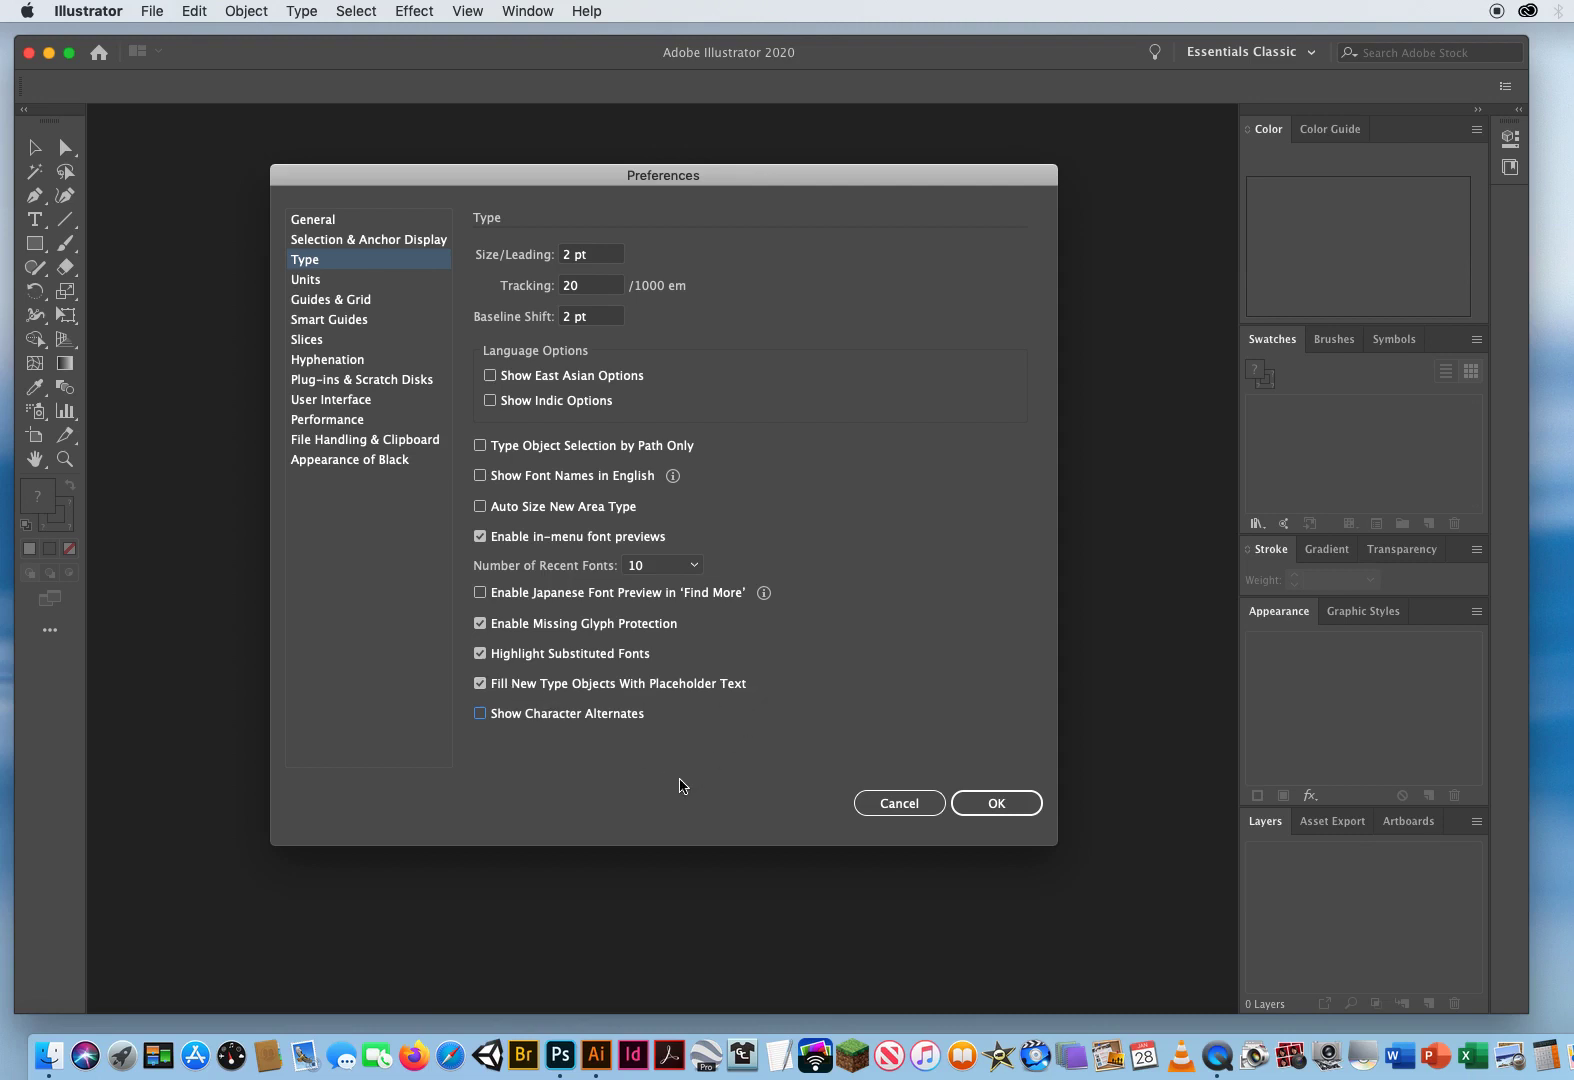
click(480, 685)
Step: Set the General unit to Inches on the Units page, then move on to Guides & Grid
click(351, 286)
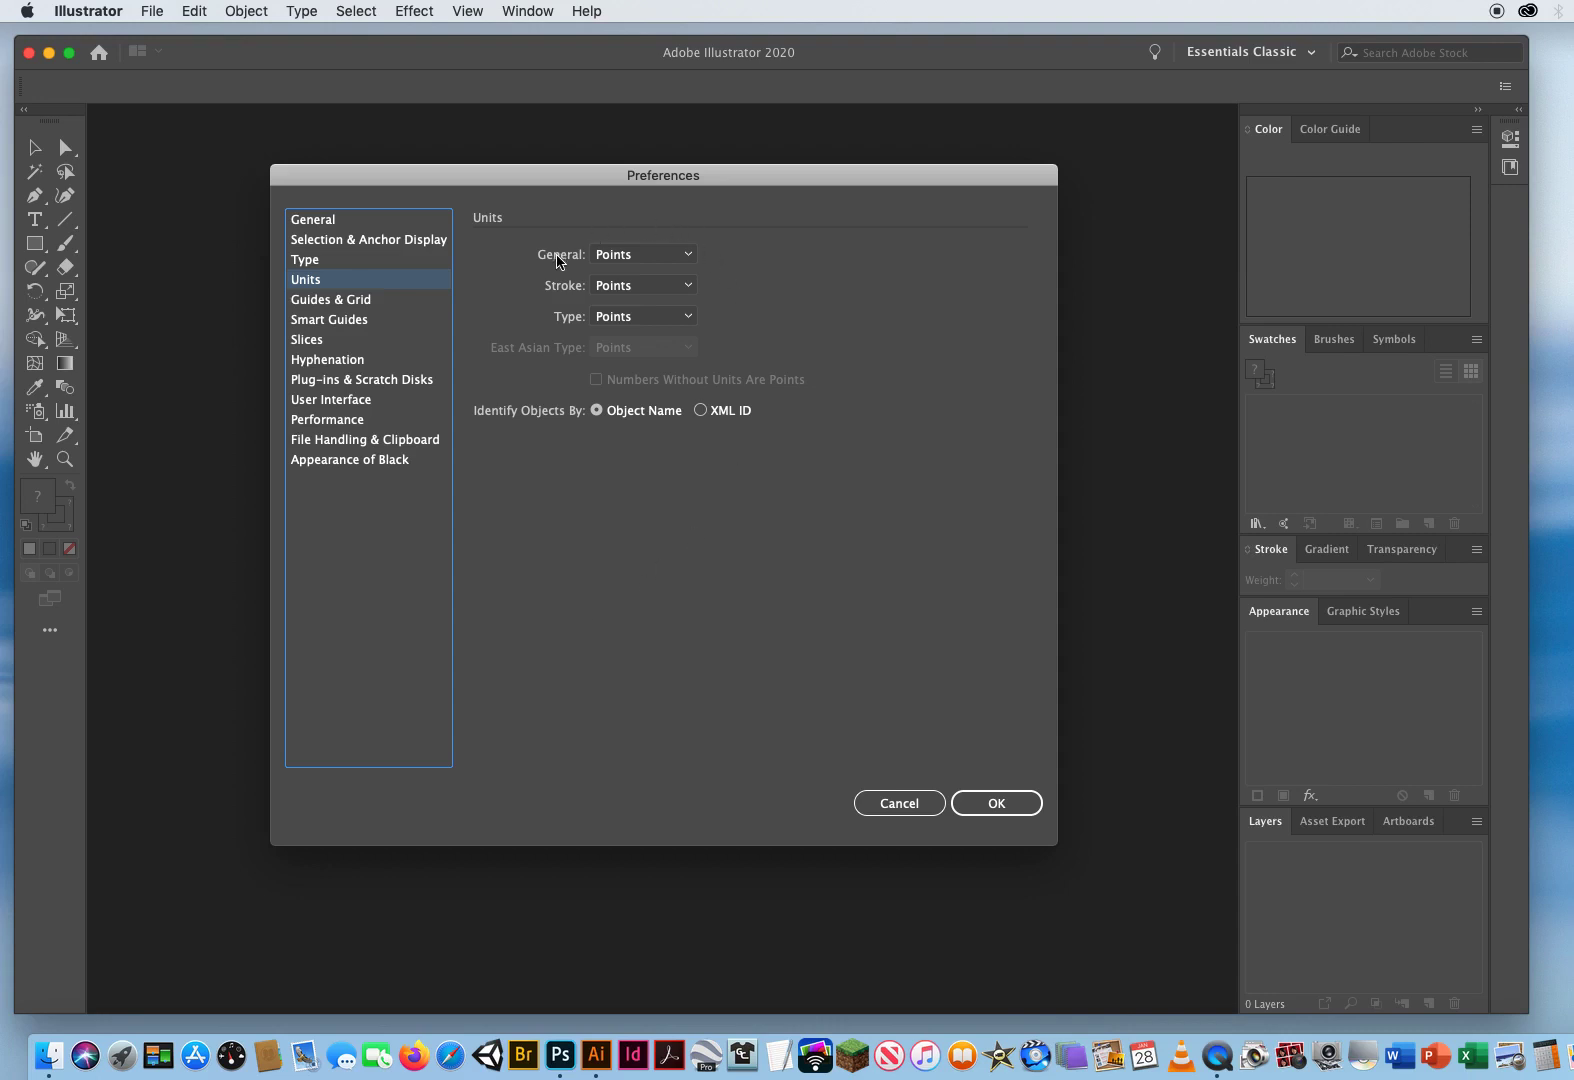
click(645, 256)
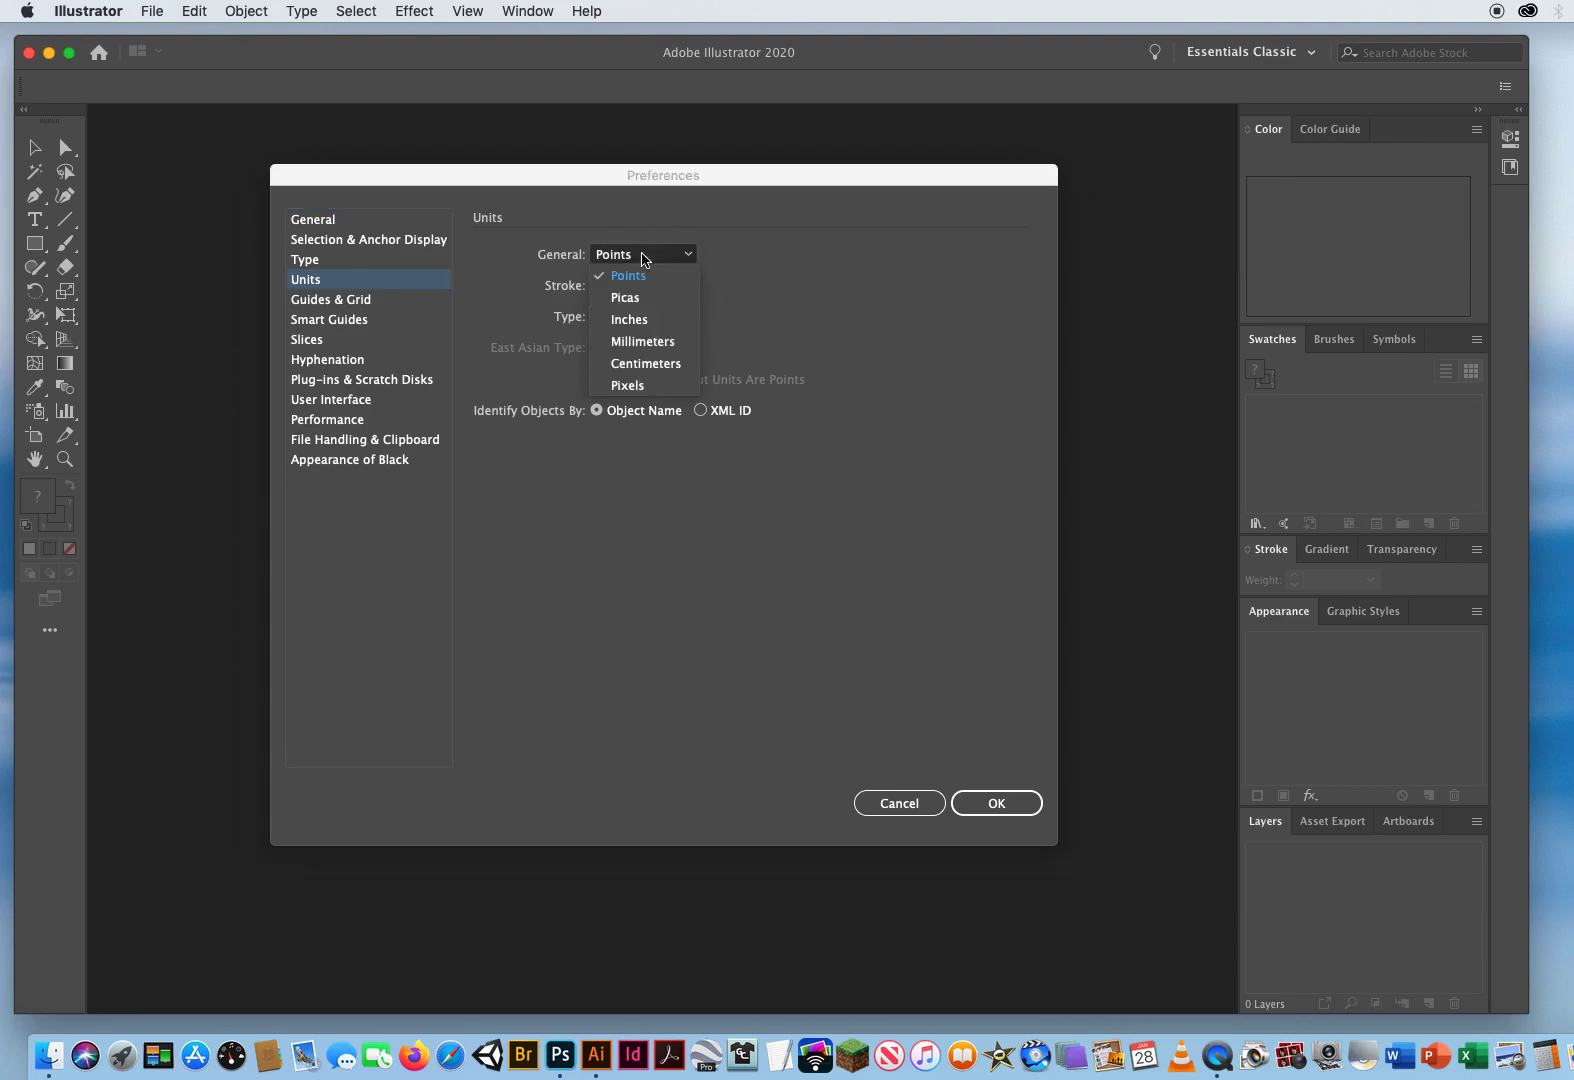
click(630, 320)
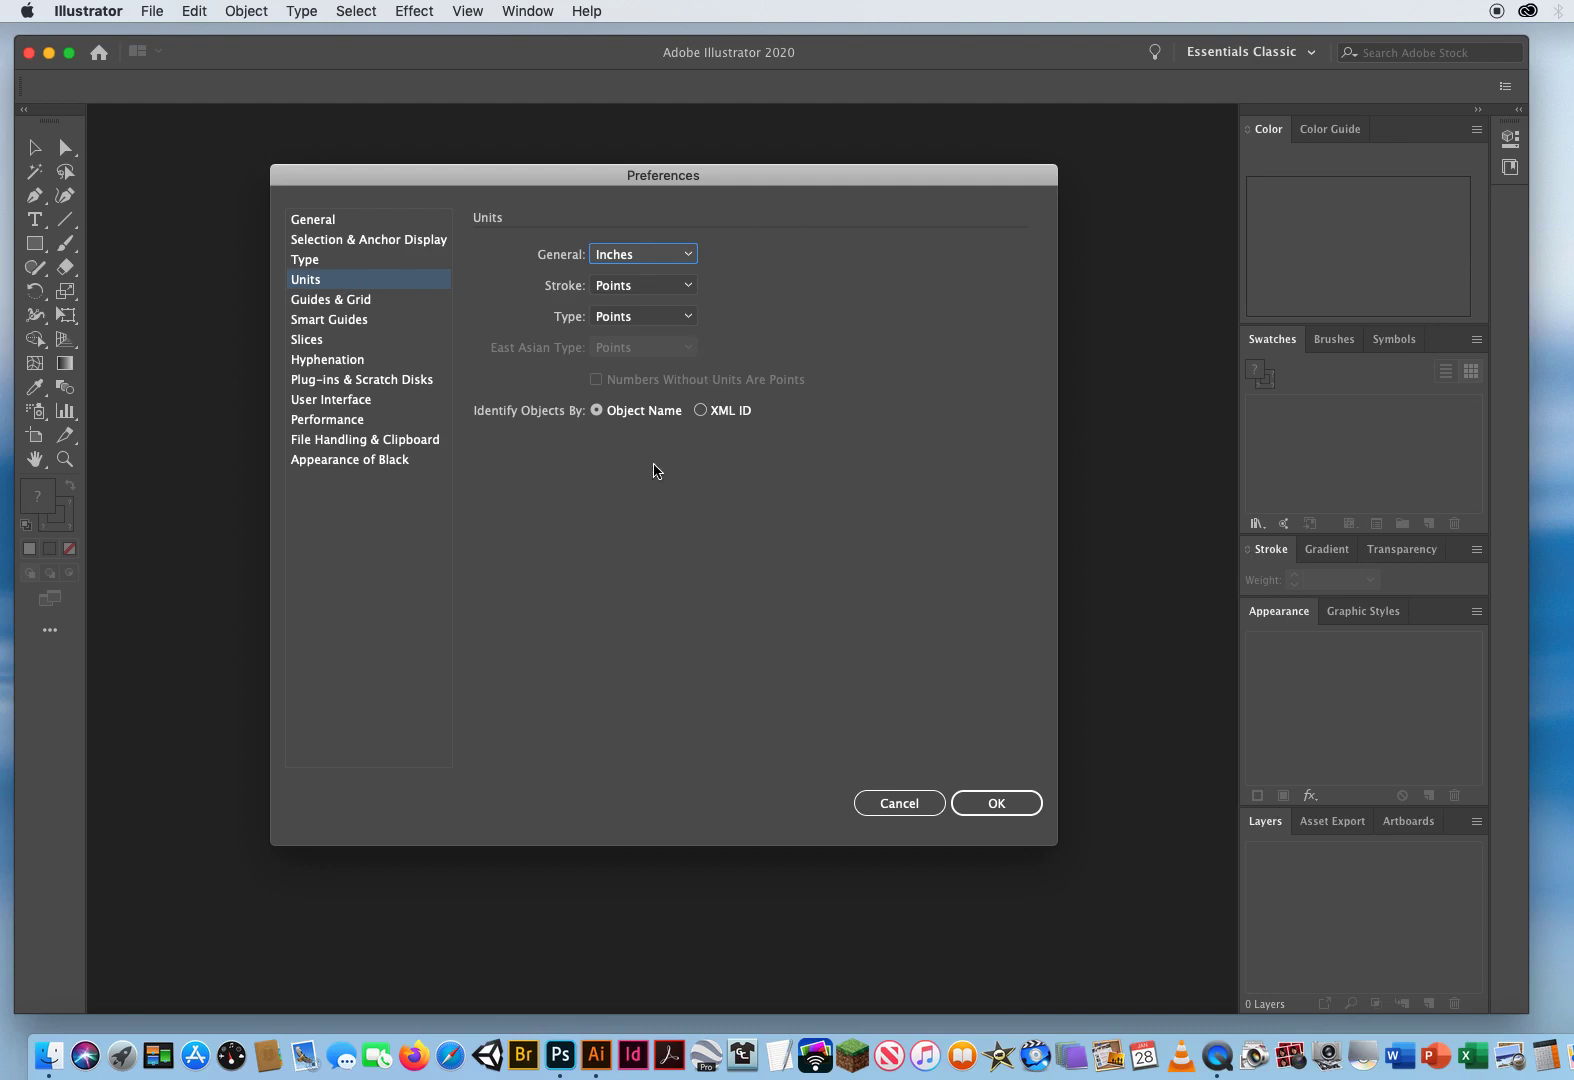
click(399, 303)
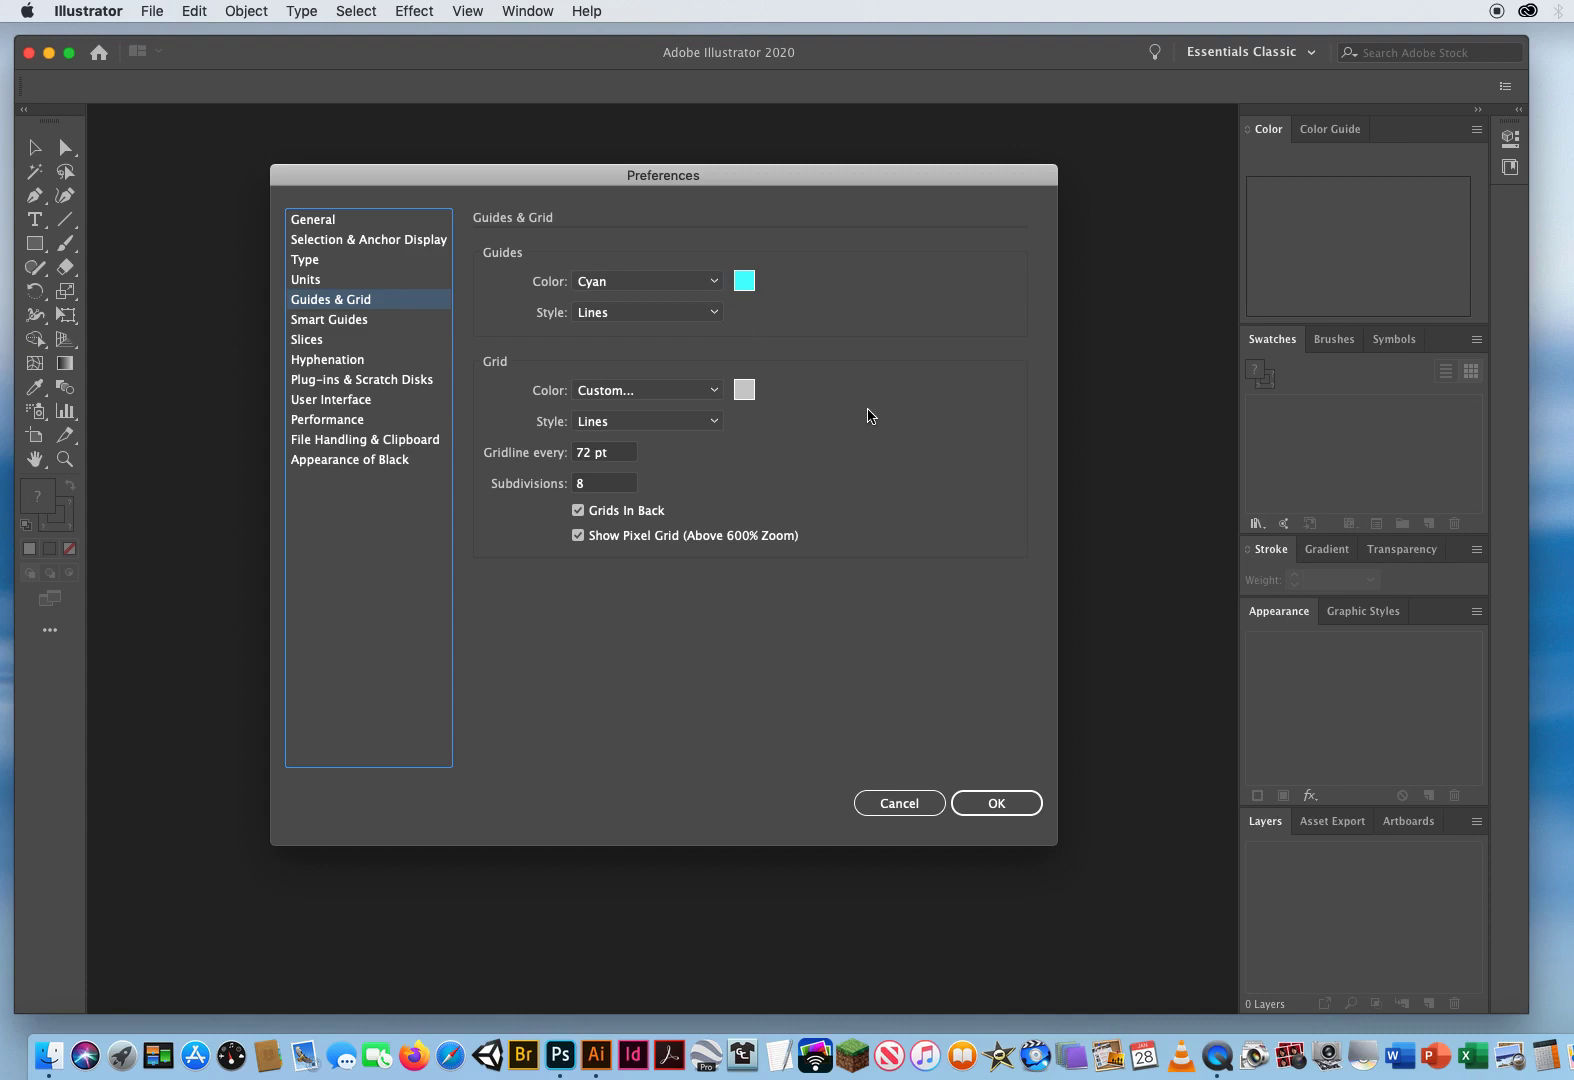
Step: Keep Light Red as the guide colour, then move on to the Smart Guides page
click(623, 289)
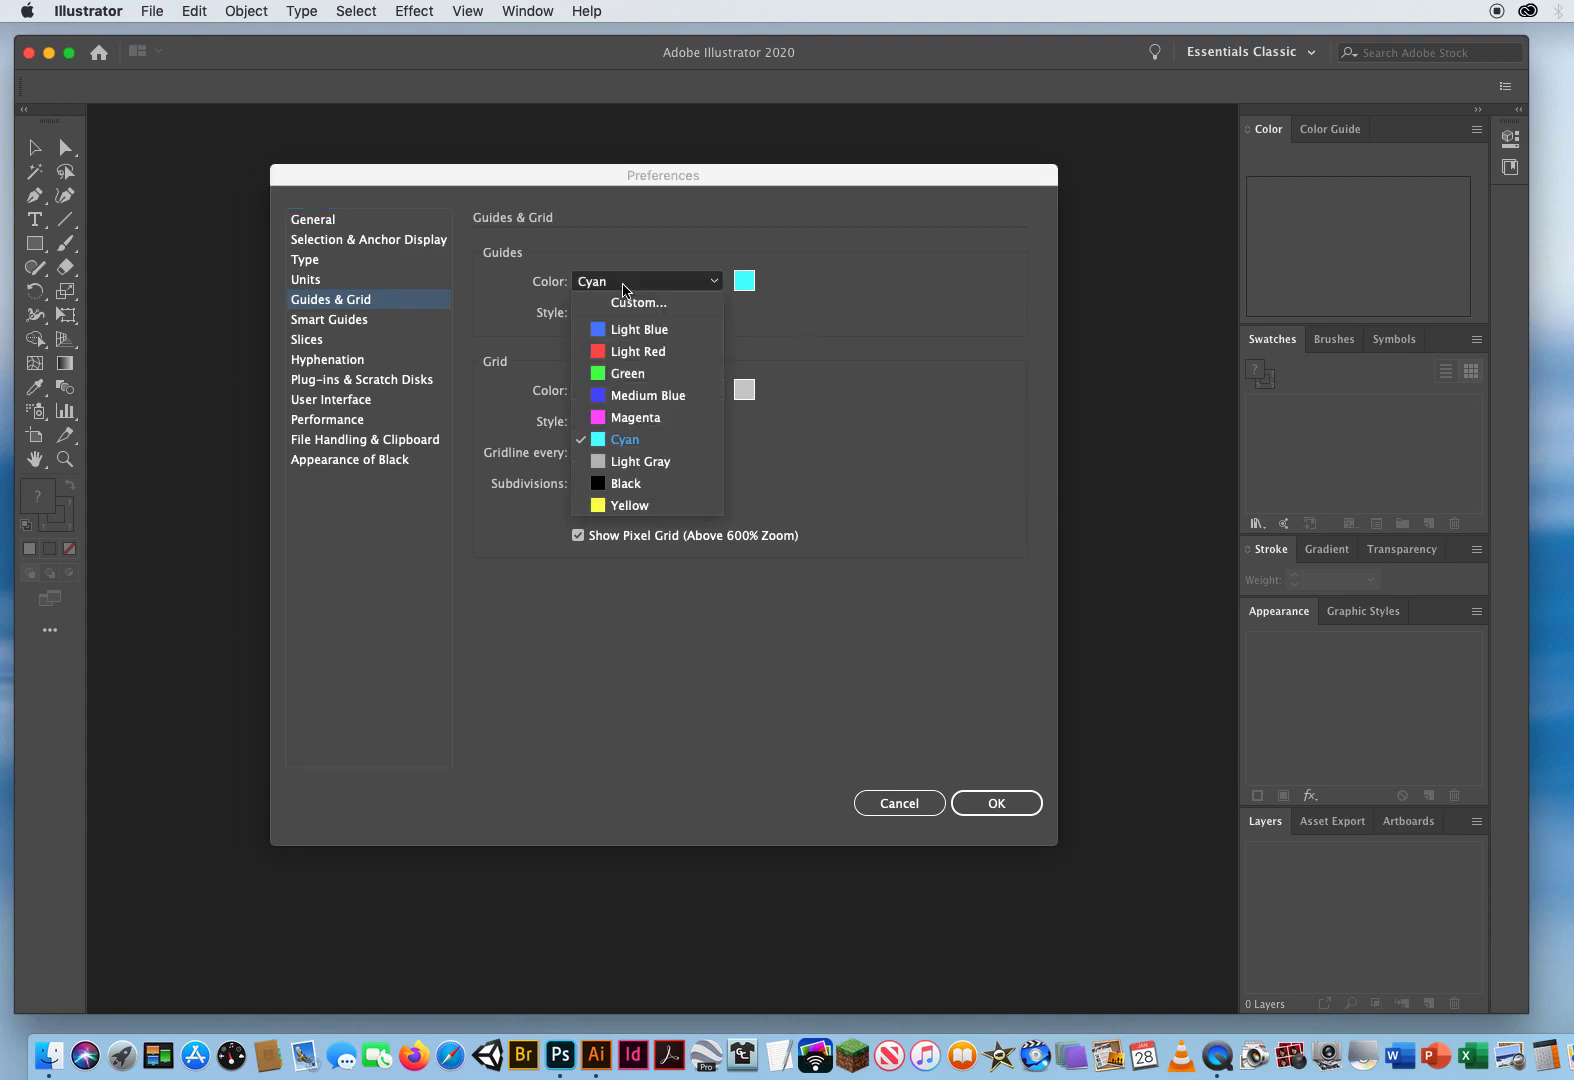
click(628, 353)
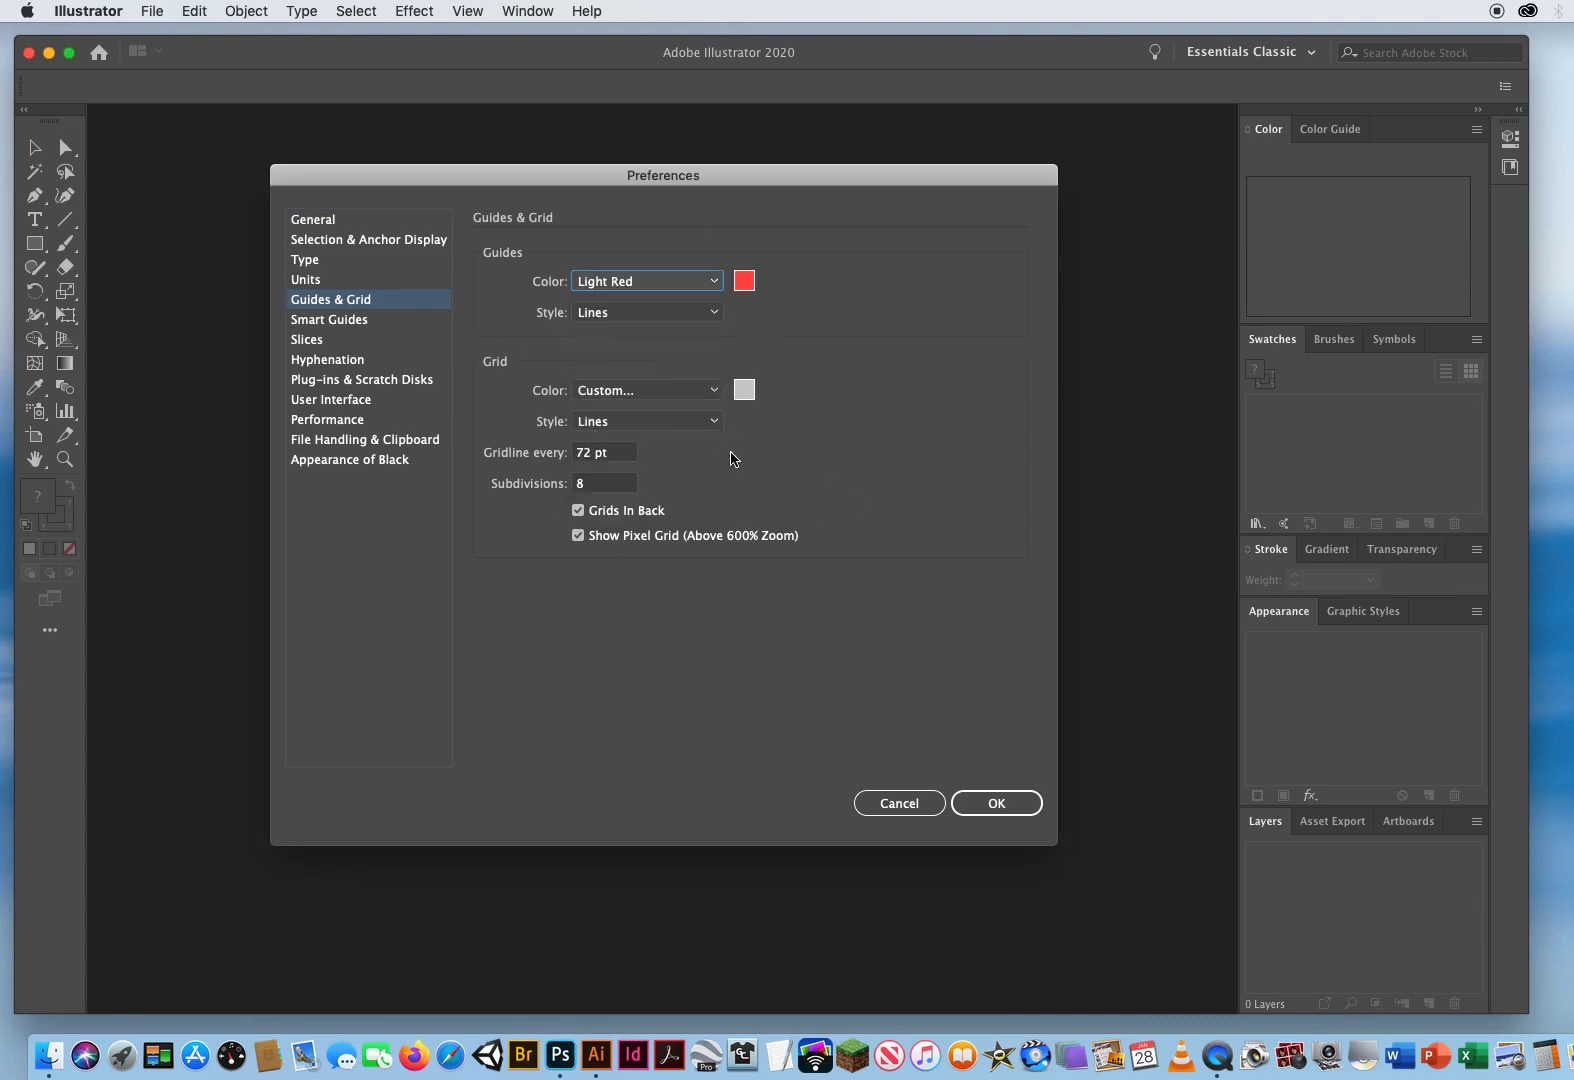
click(652, 285)
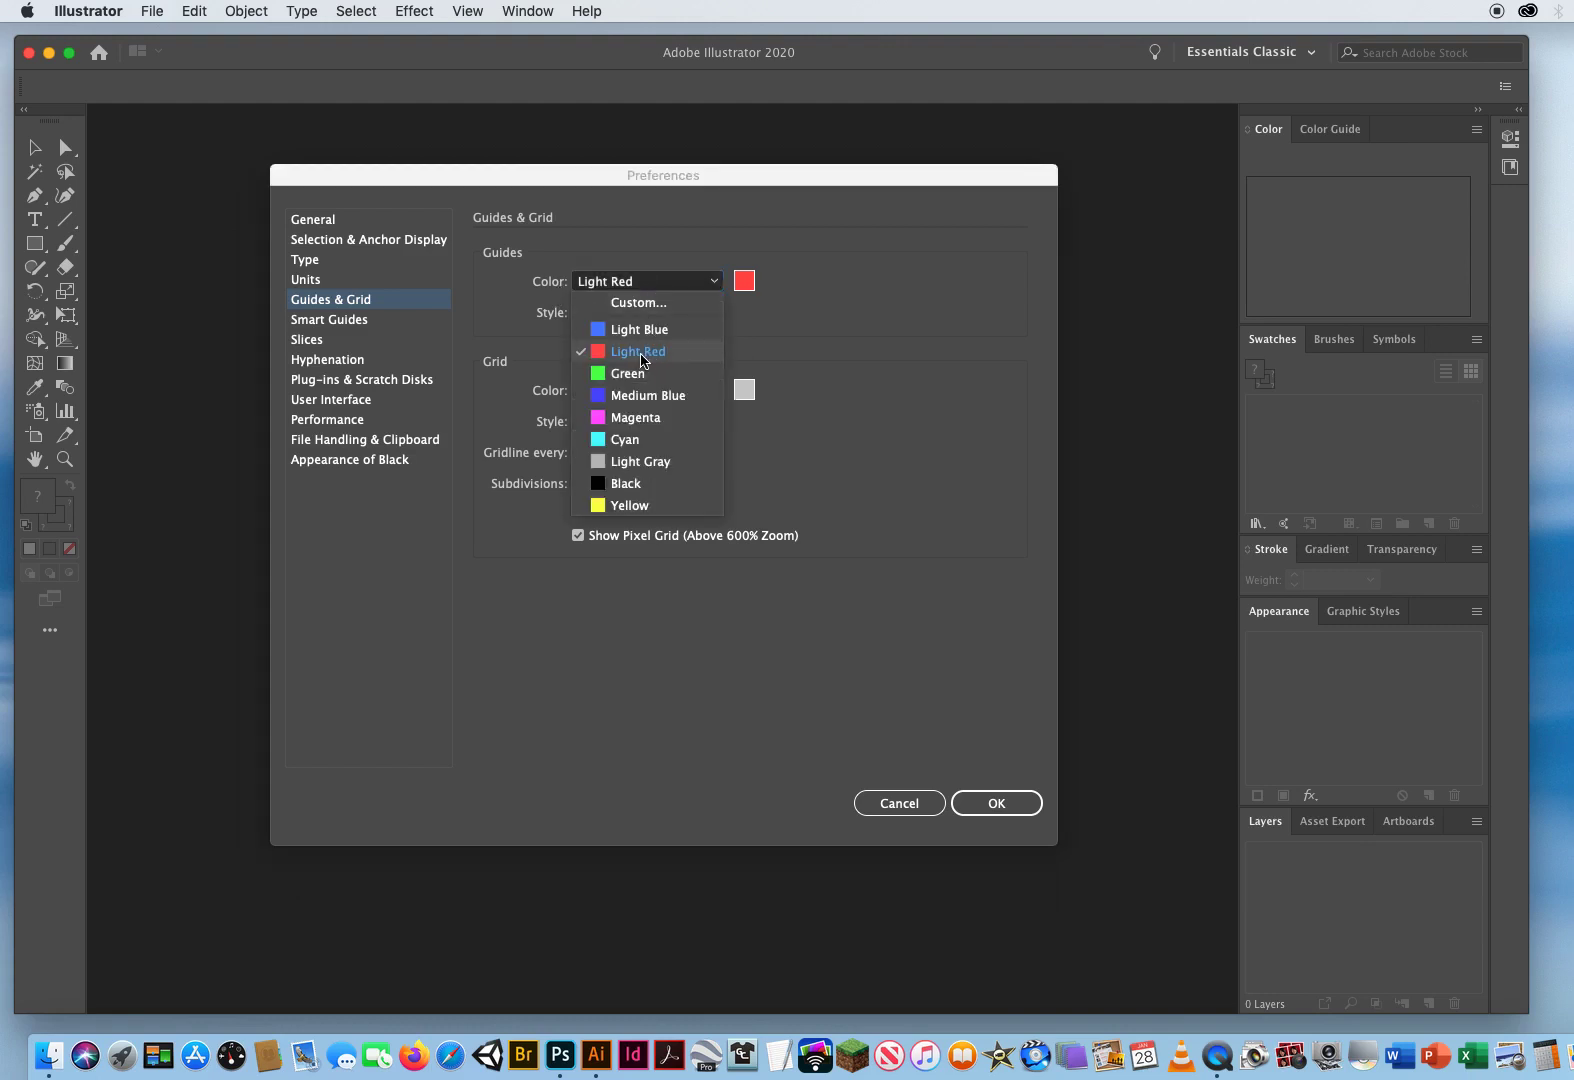
click(643, 352)
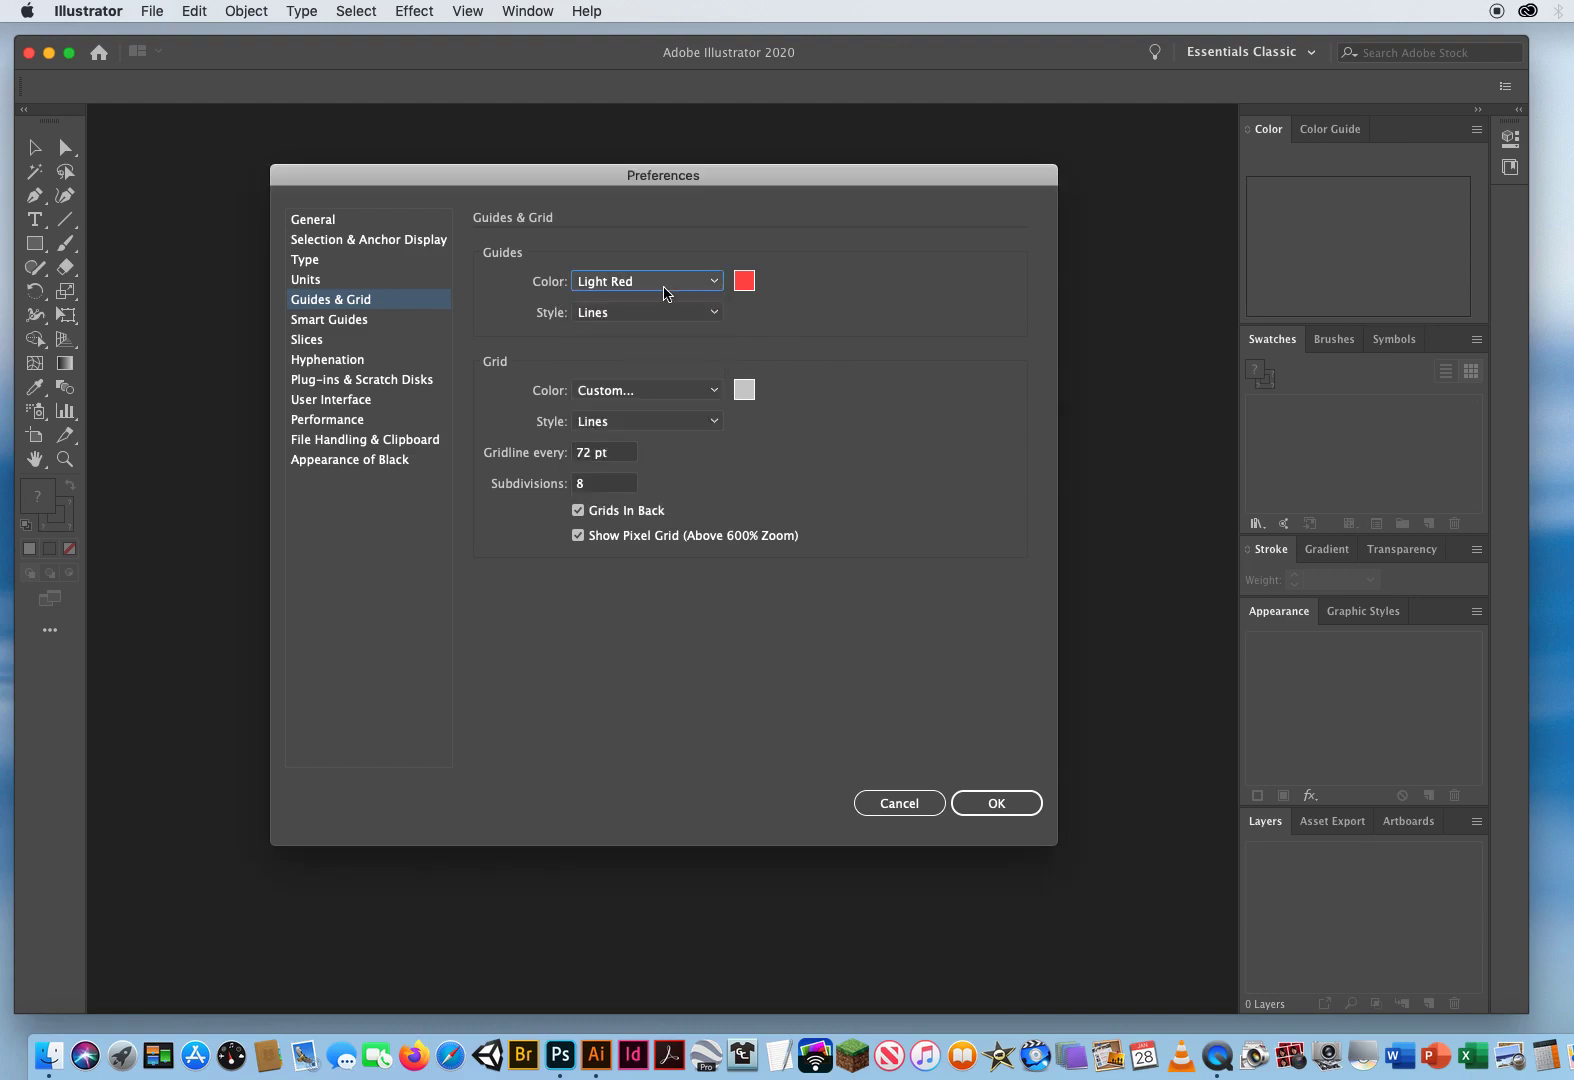
click(398, 330)
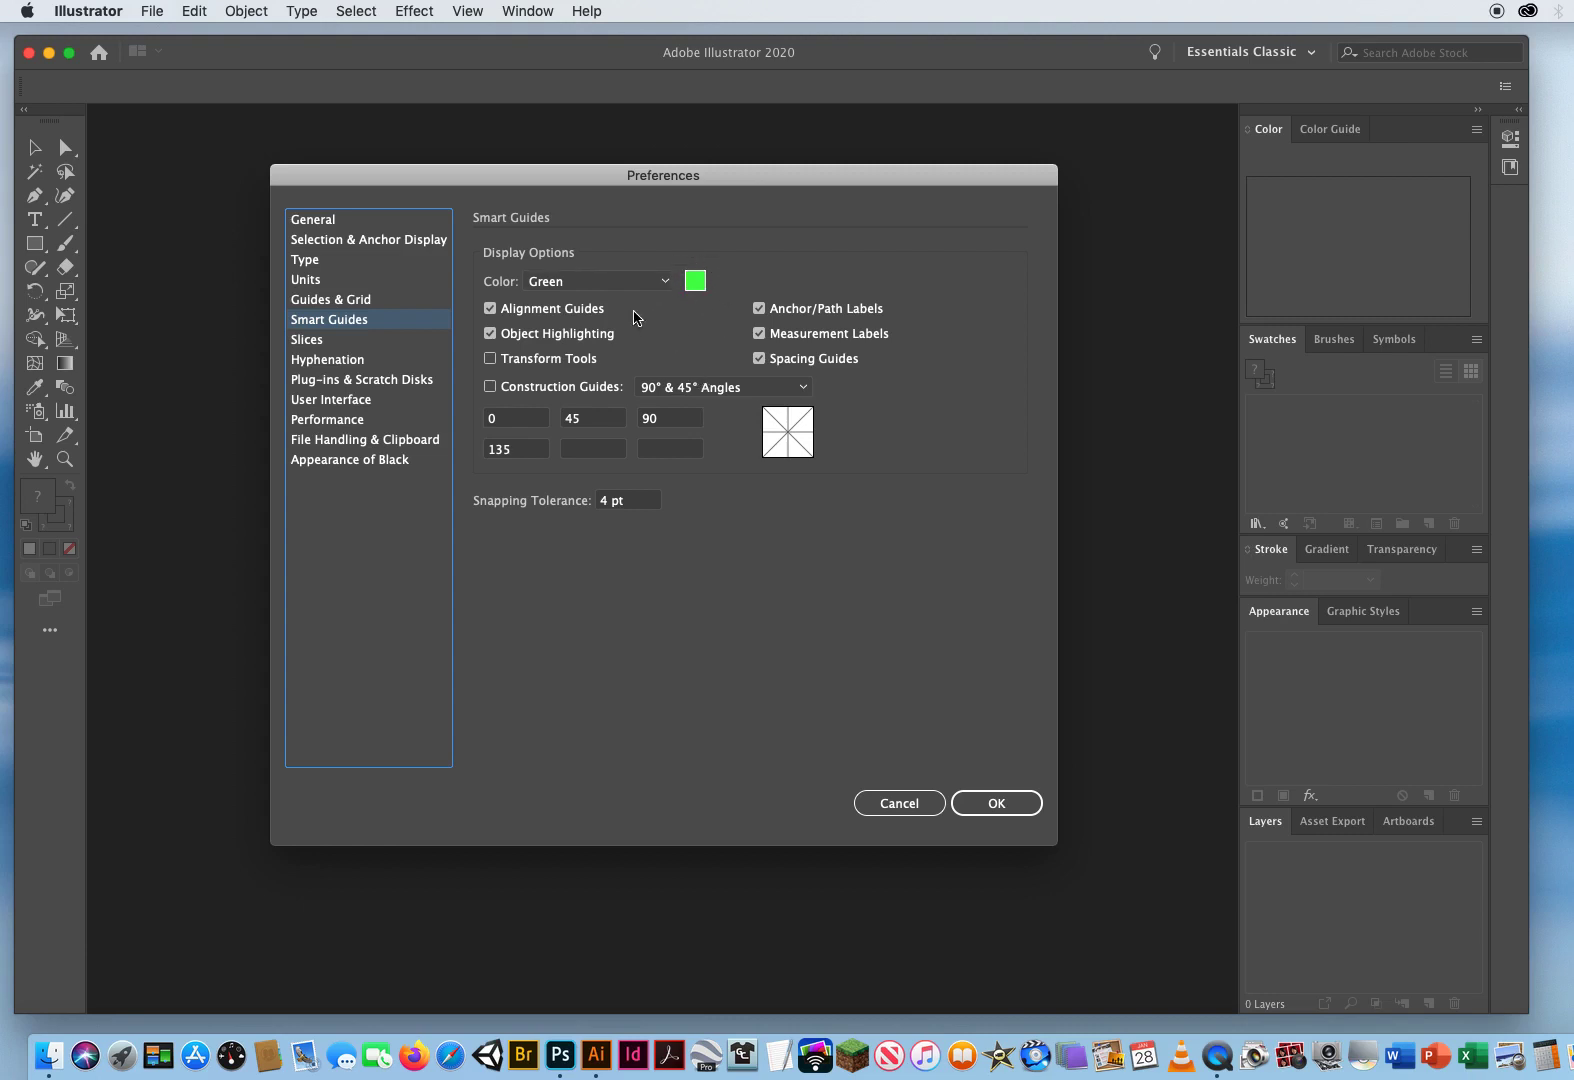
Step: Make smart guides Medium Blue and uncheck Spacing Guides and Measurement Labels, leaving Construction/Transform guides off
click(617, 281)
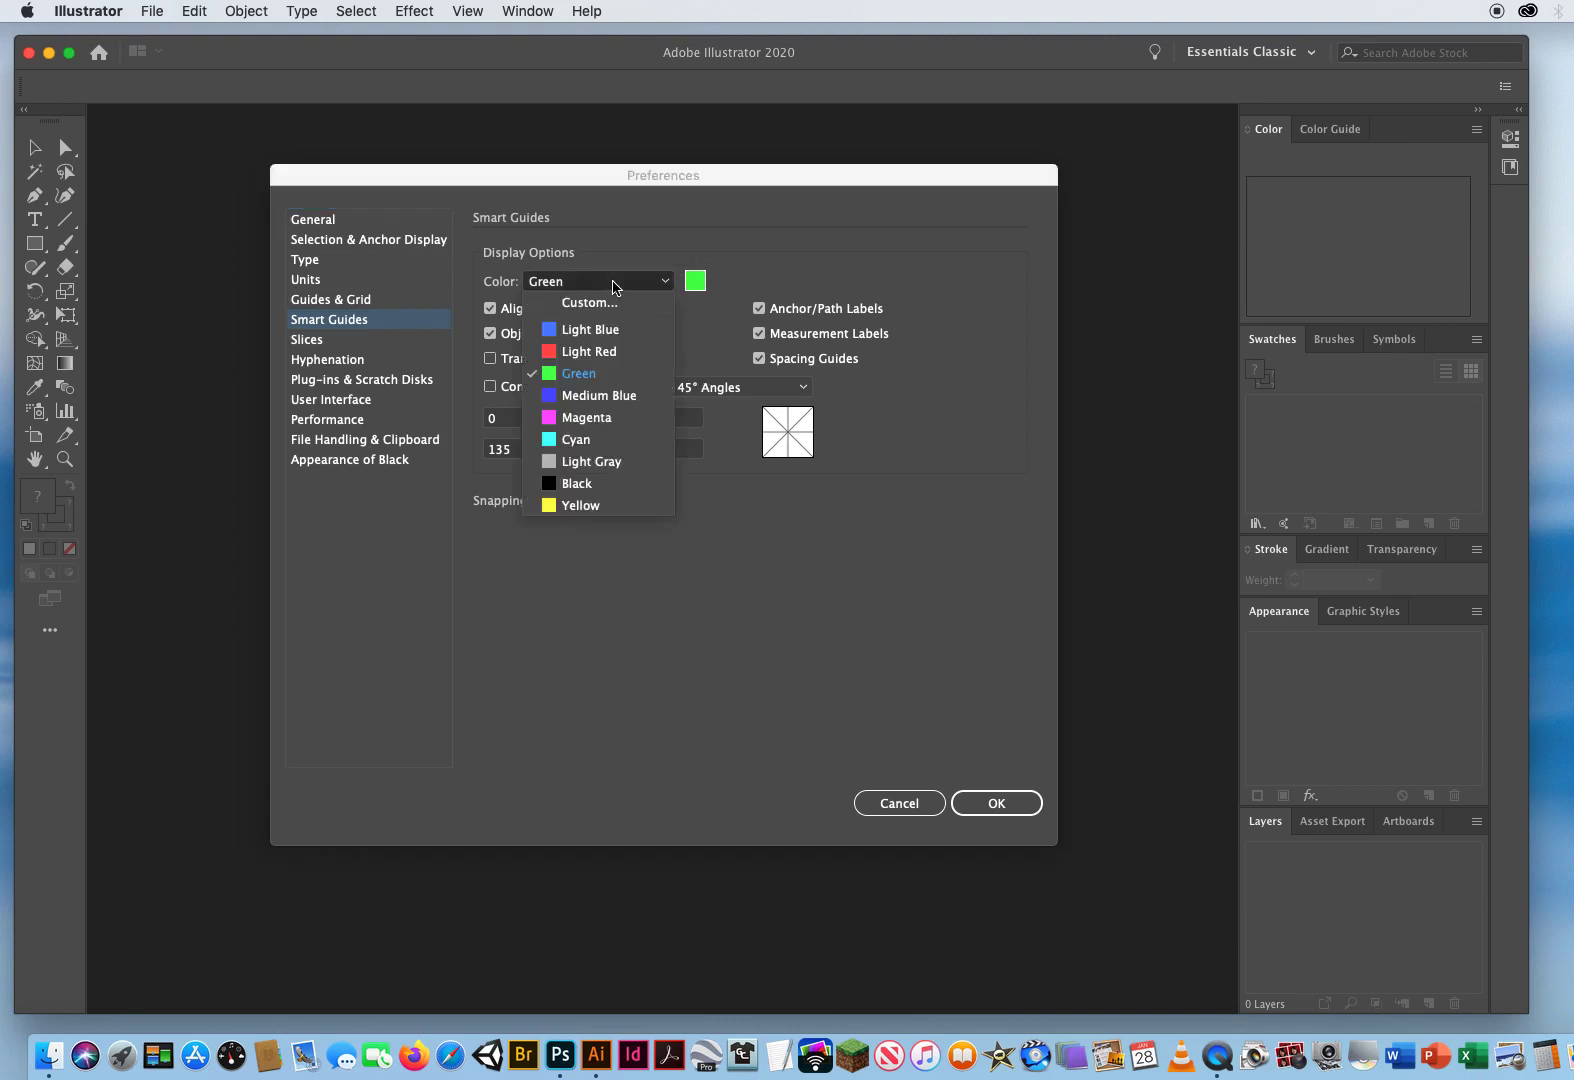
click(573, 397)
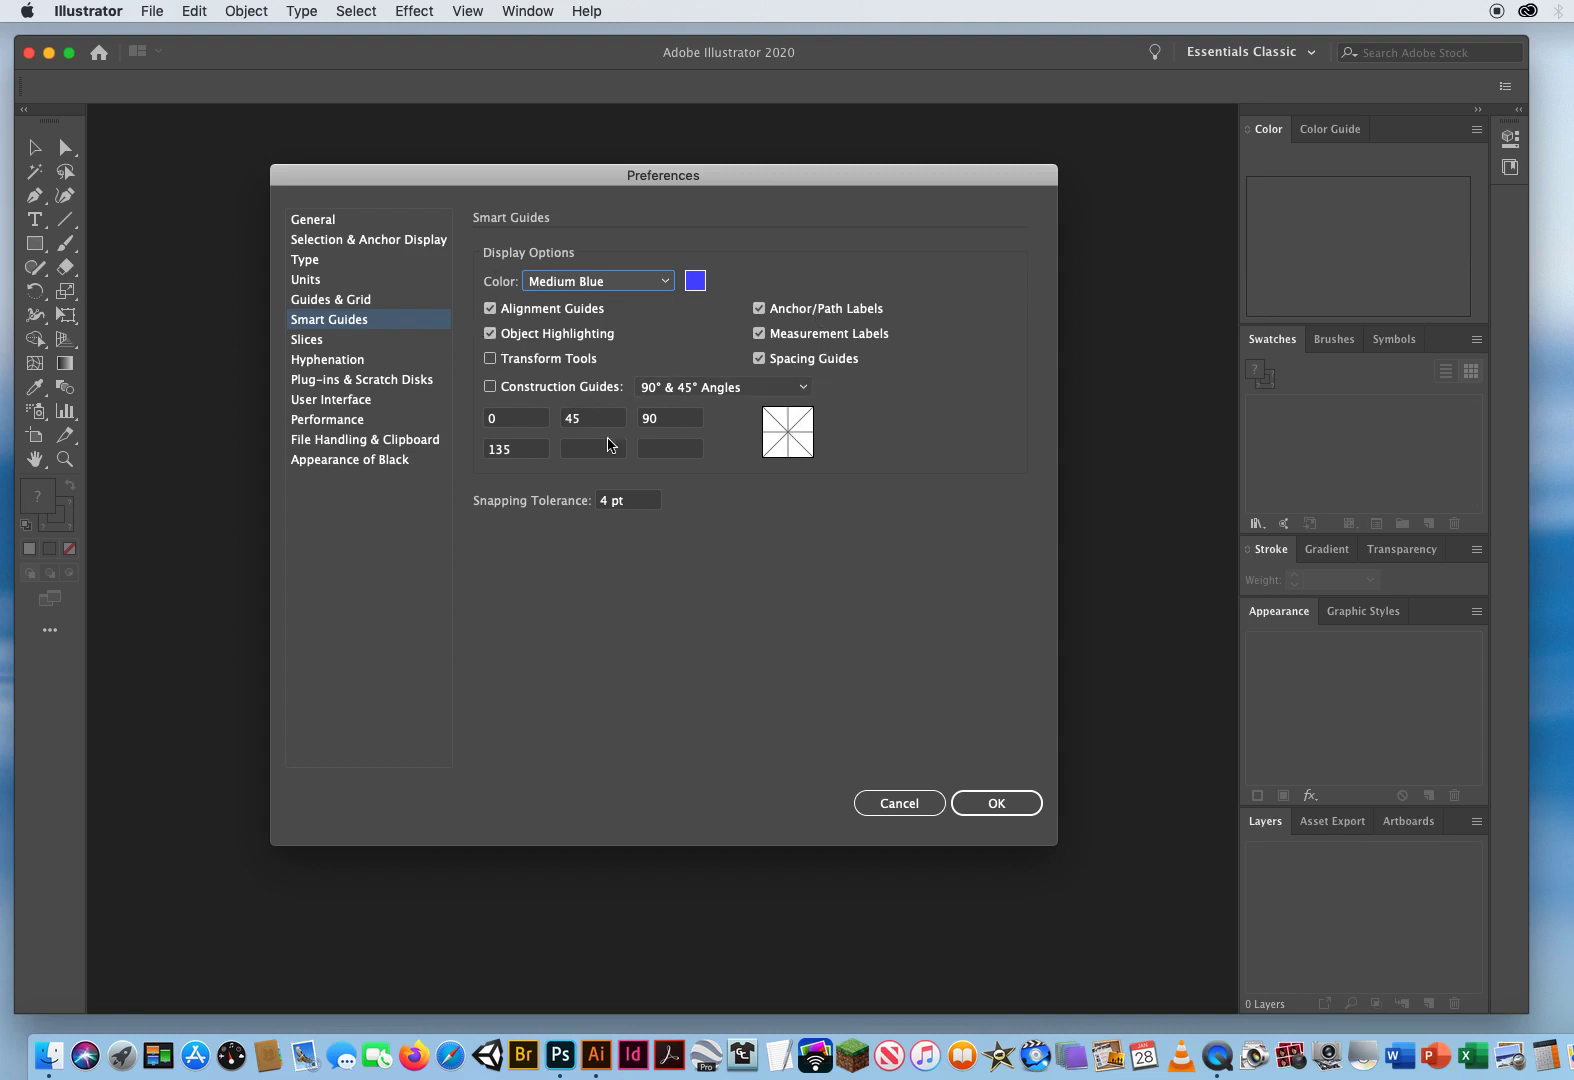
click(491, 388)
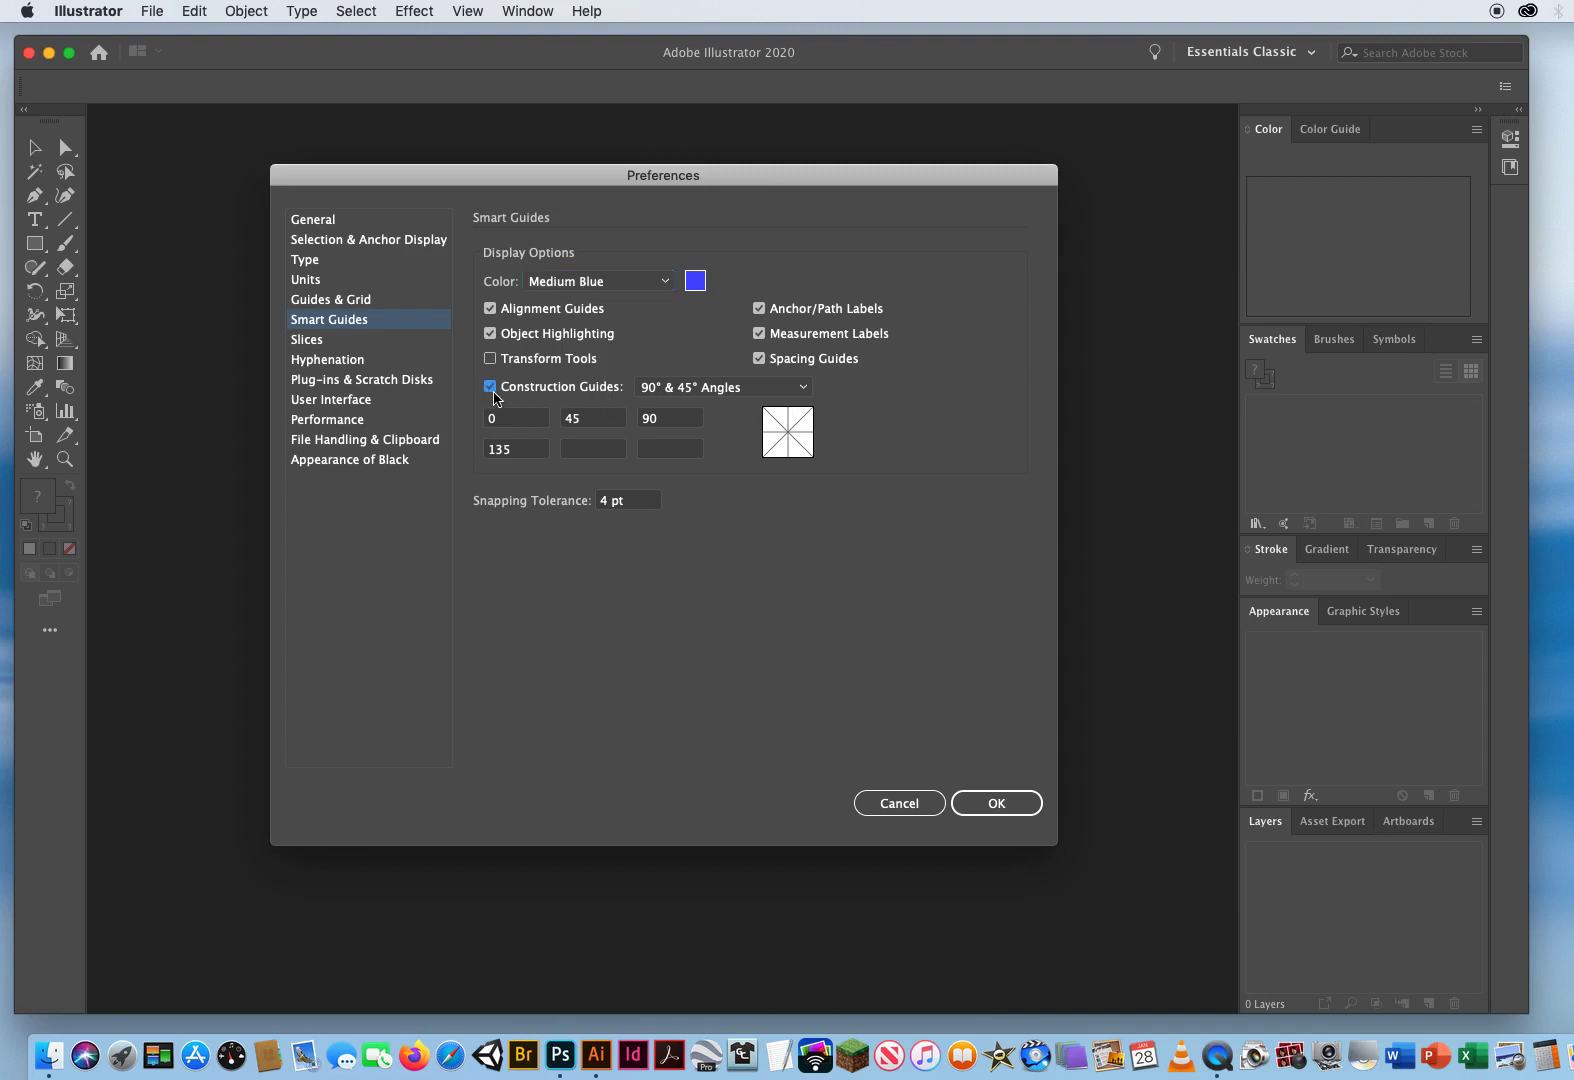
click(491, 388)
click(490, 359)
click(491, 360)
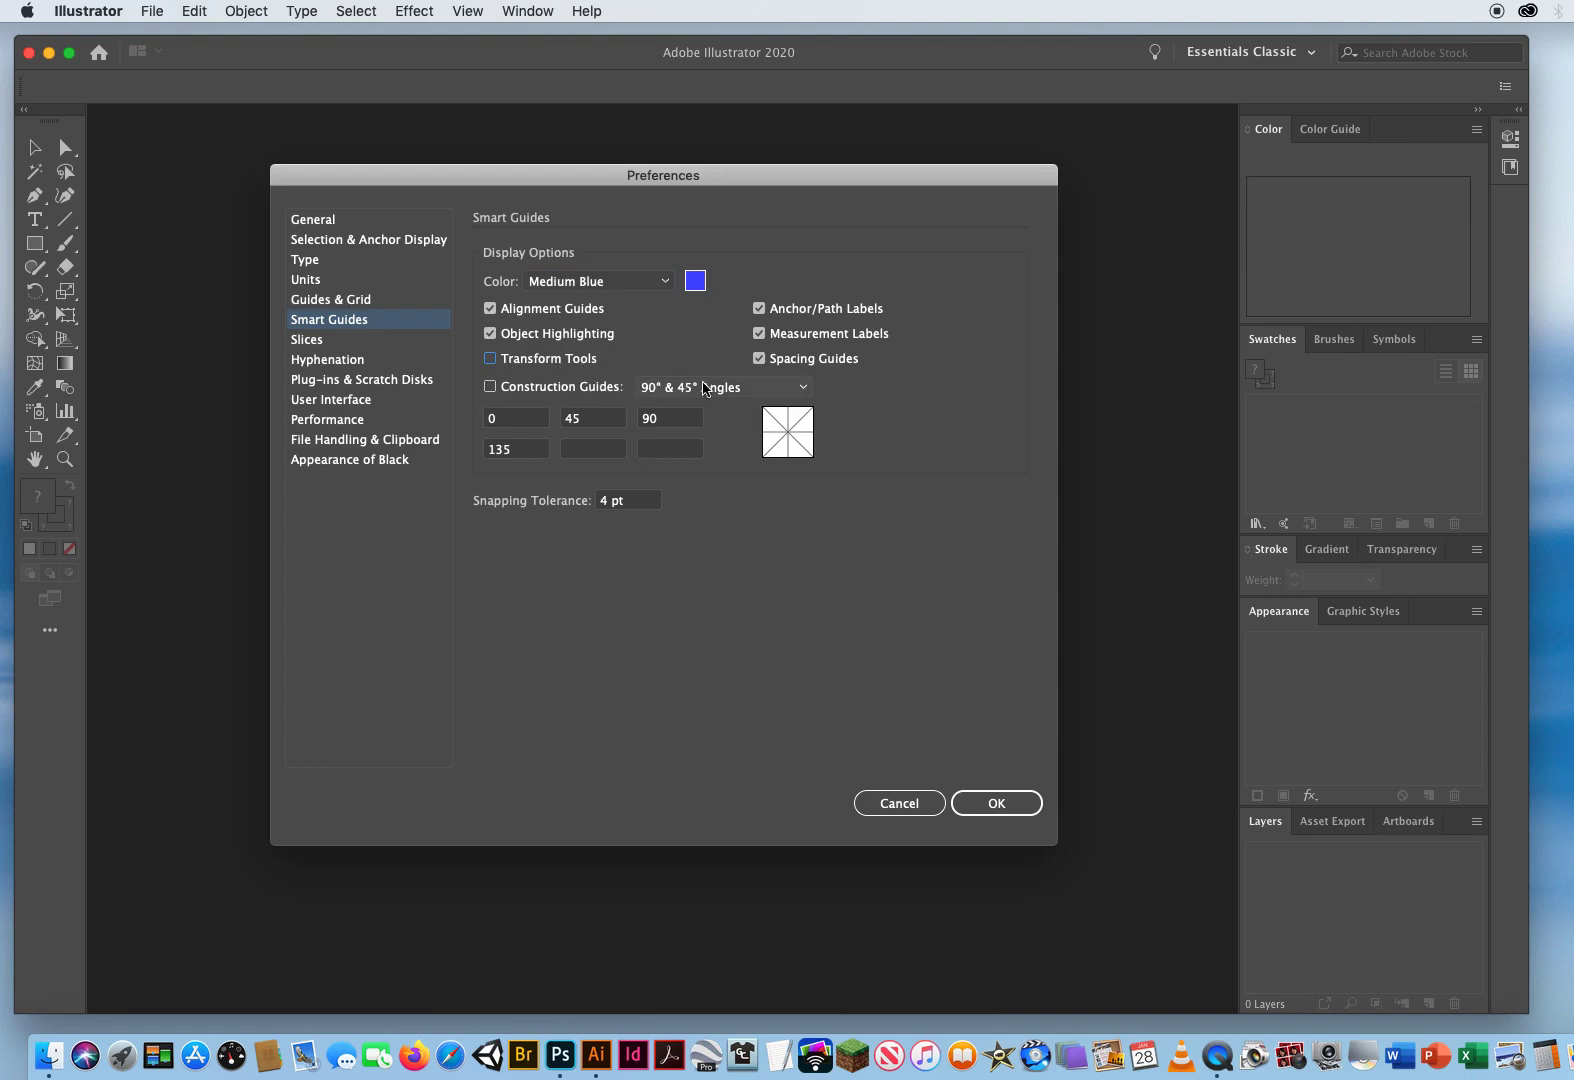
click(759, 360)
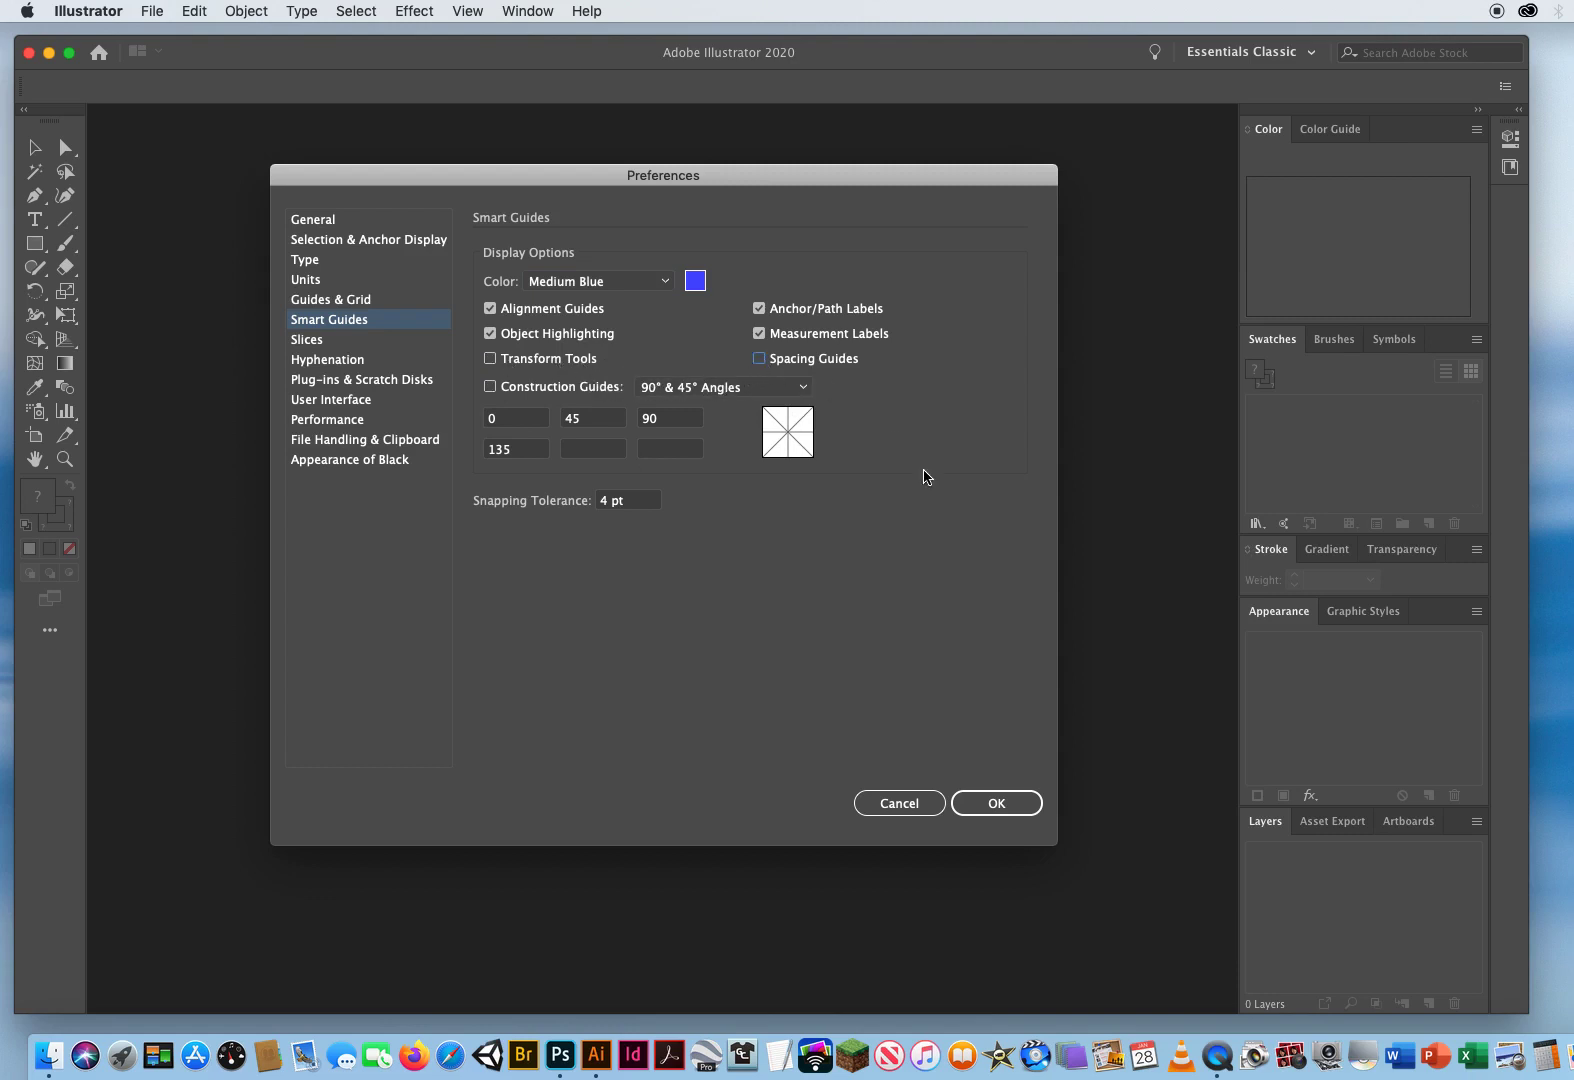
click(759, 334)
Step: Browse the Slices, Hyphenation and Plug-ins & Scratch Disks preferences, ending on User Interface
click(352, 344)
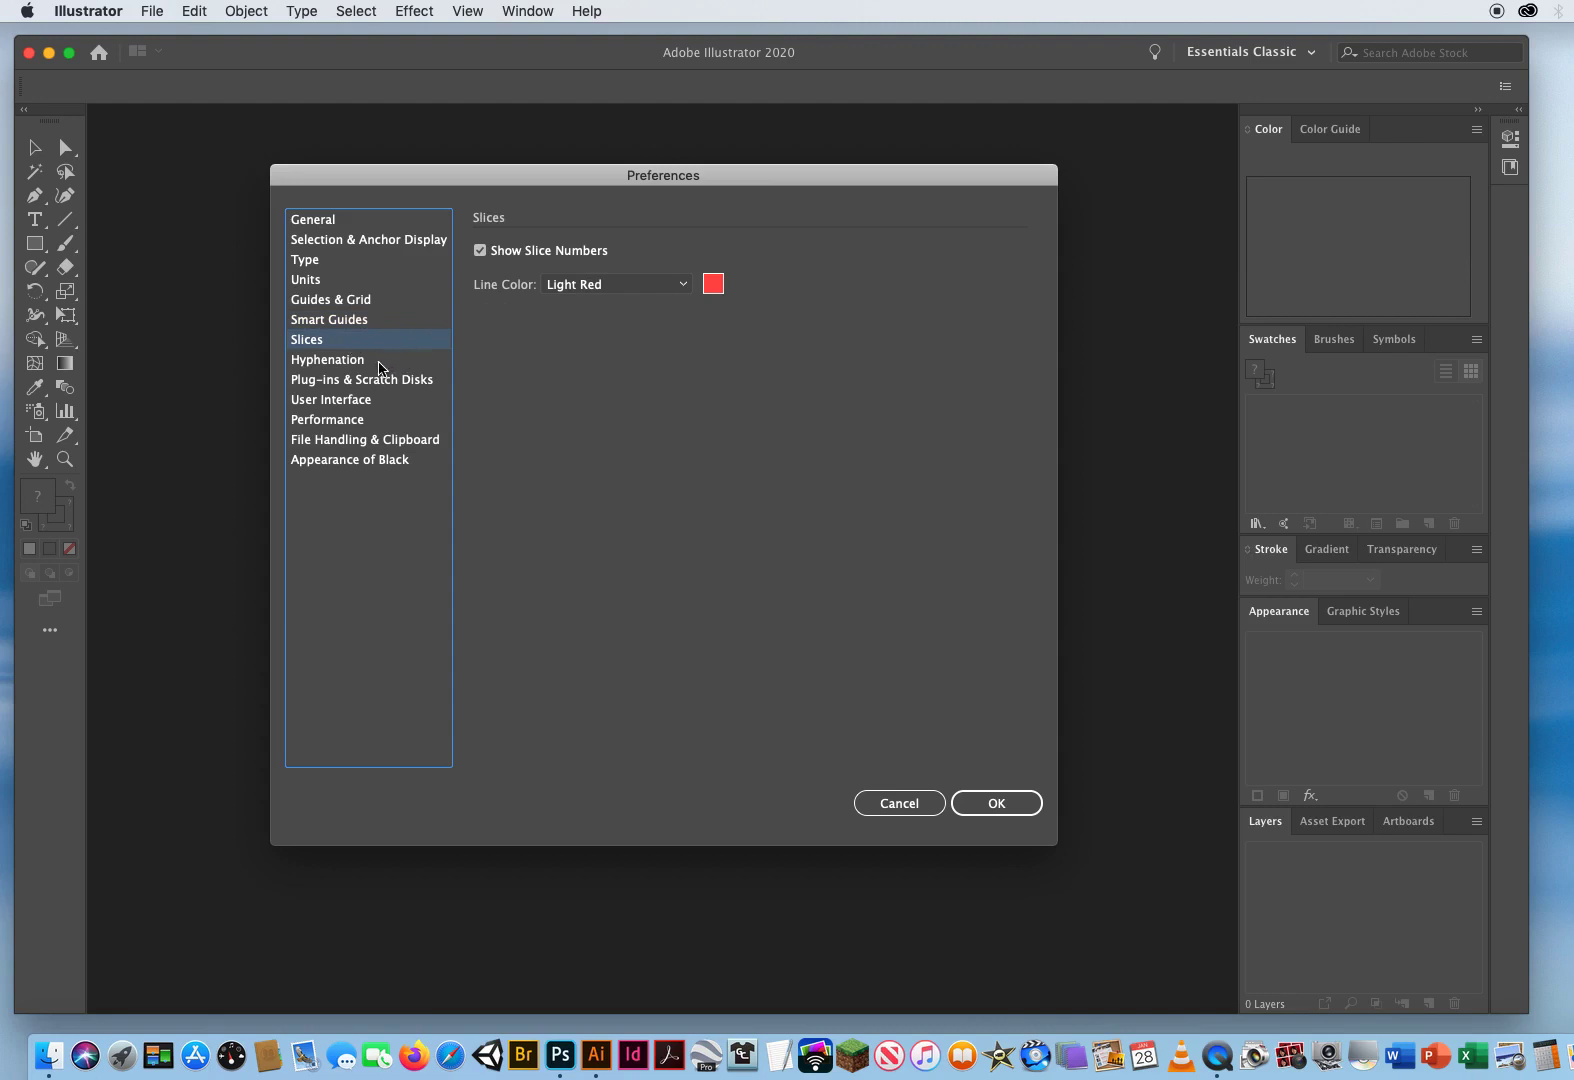
click(377, 362)
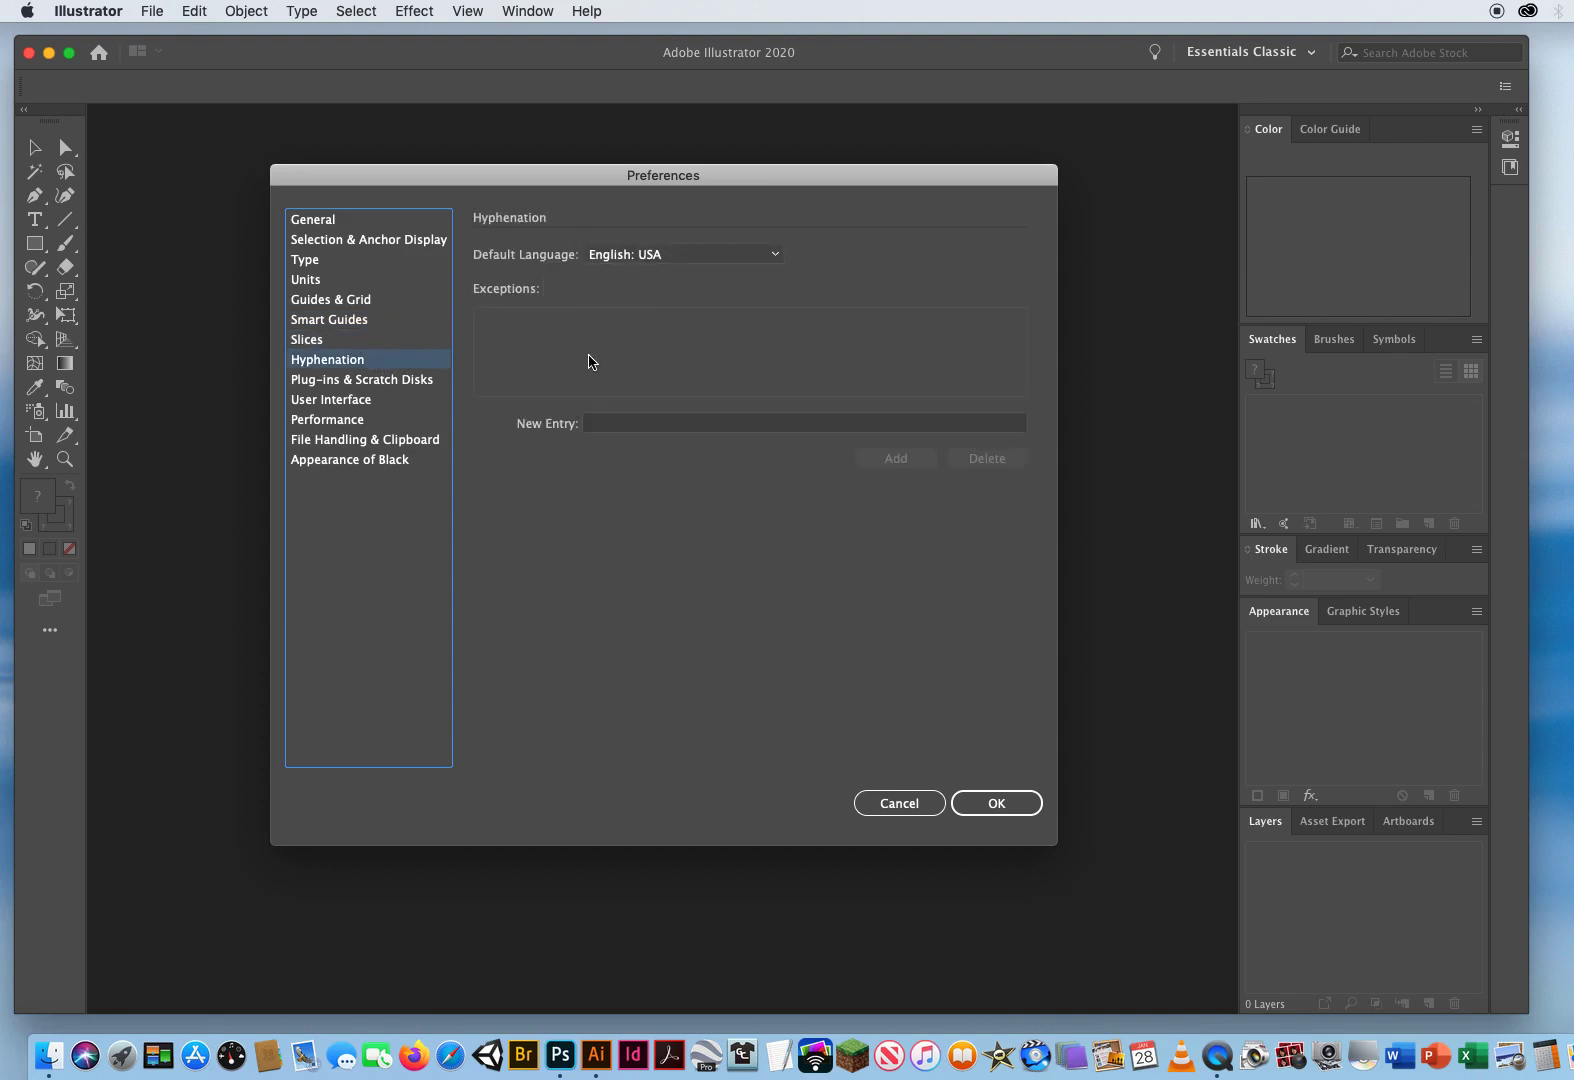
click(372, 384)
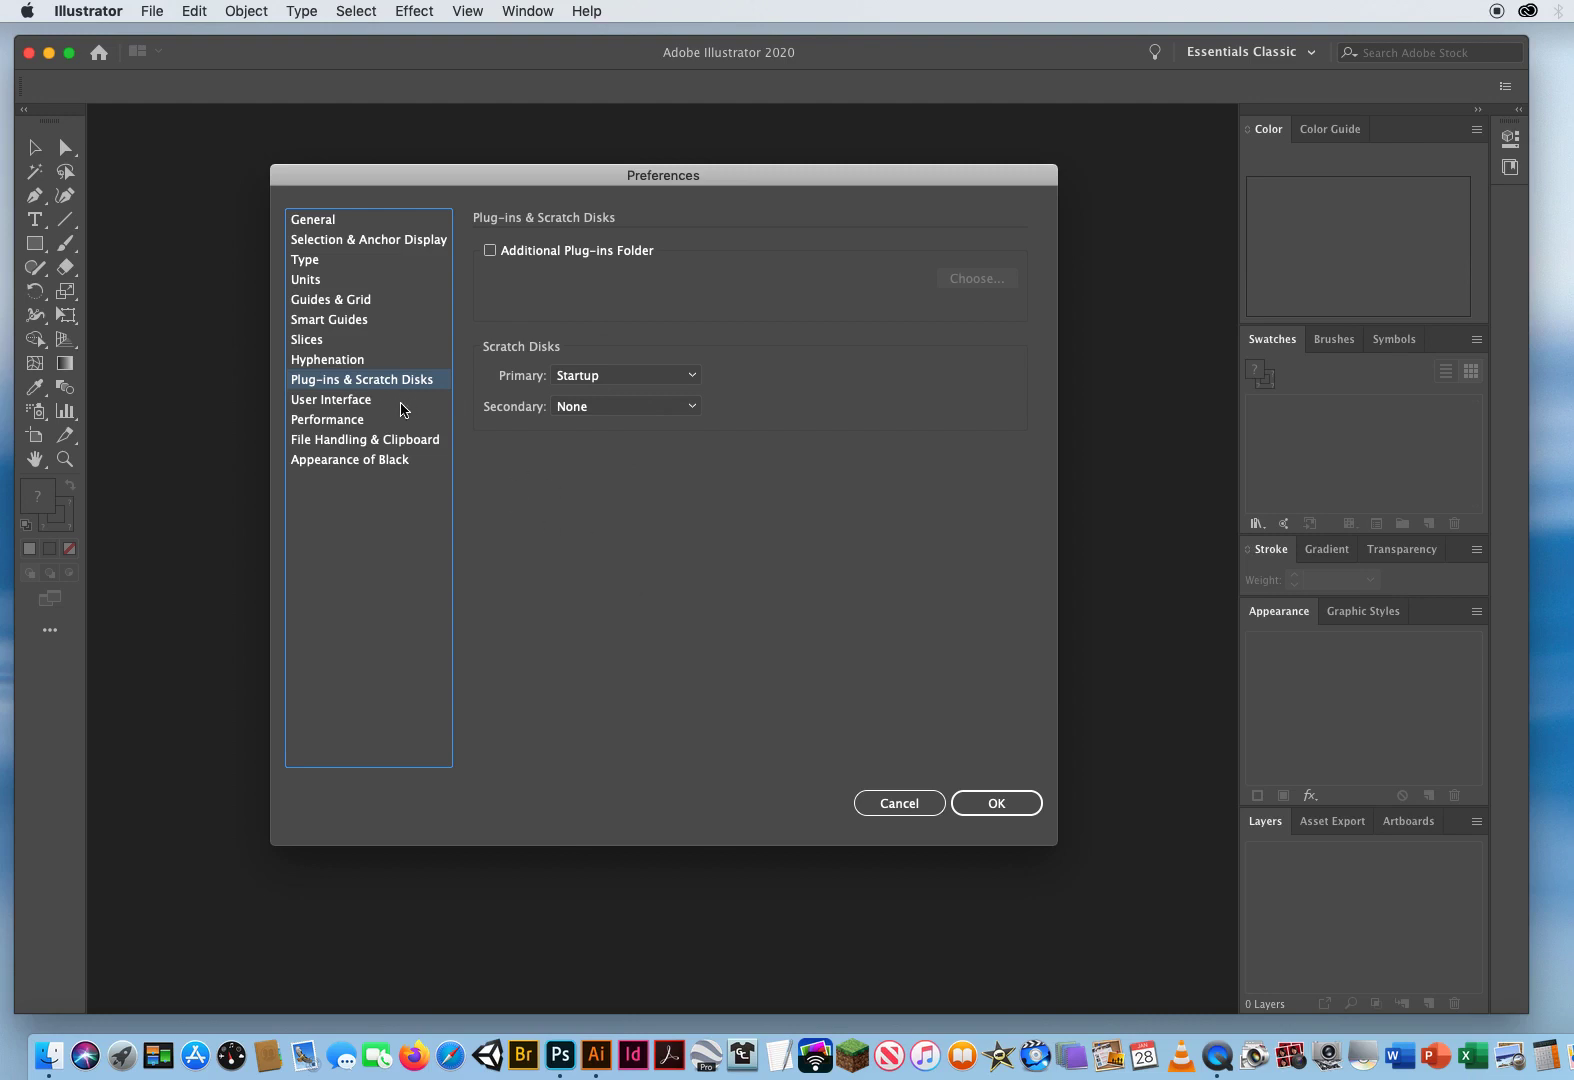
click(402, 401)
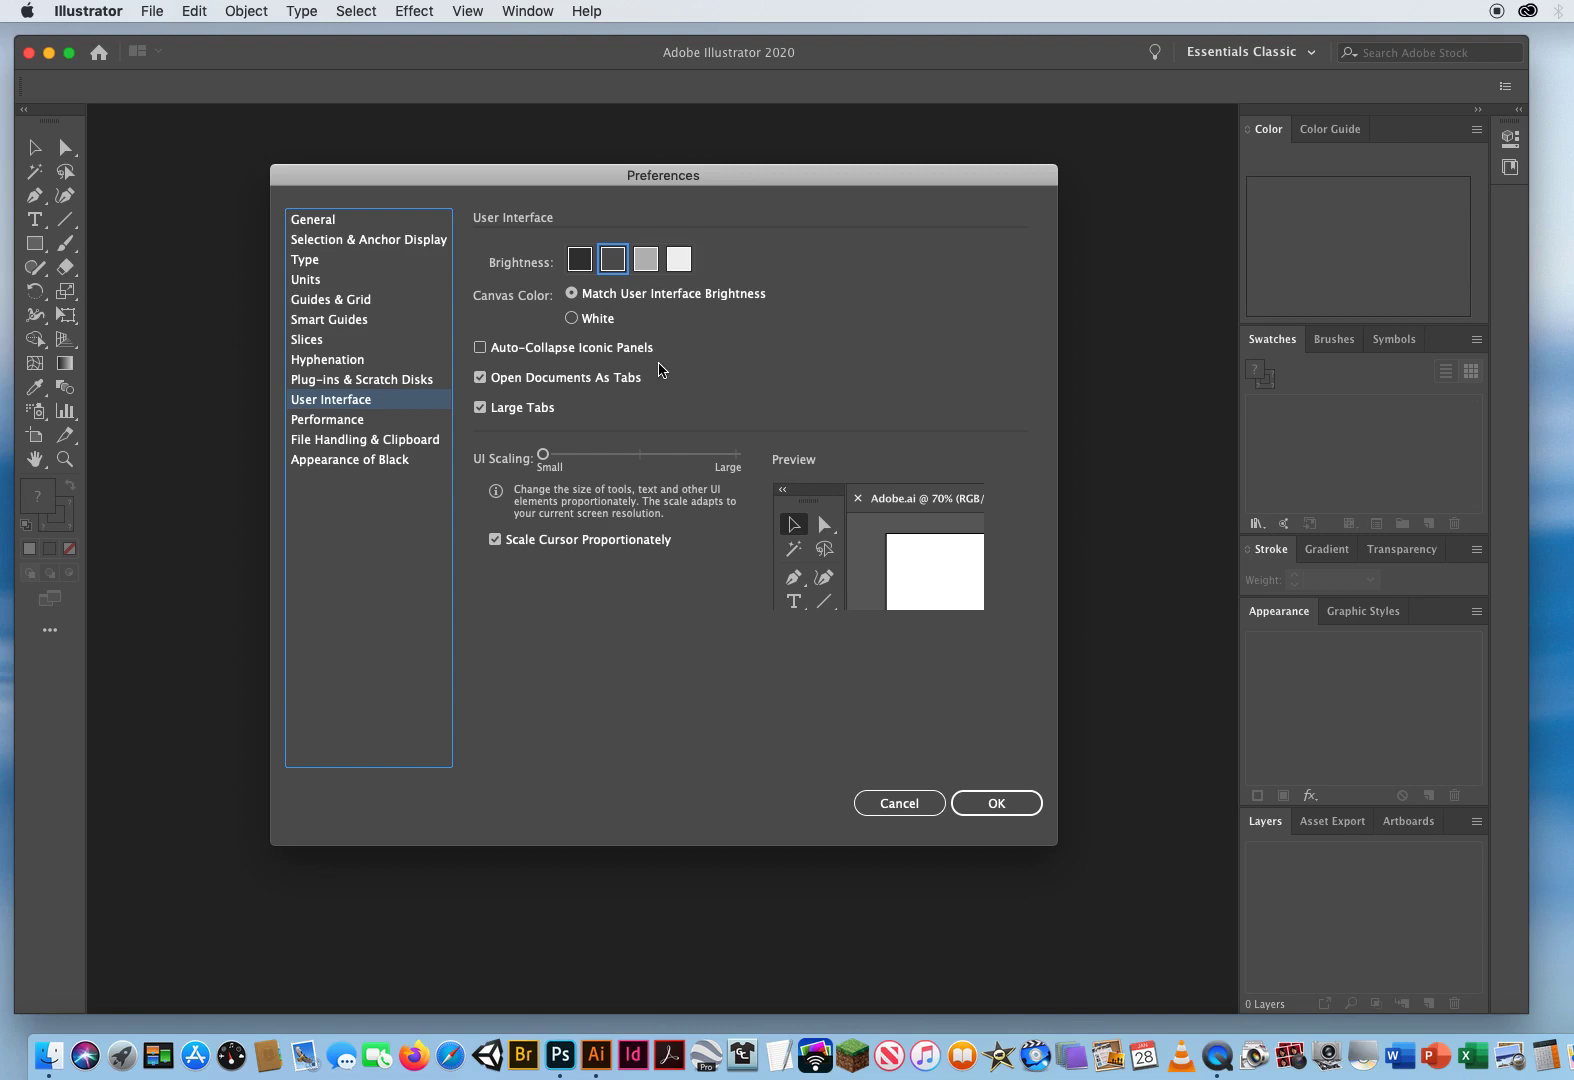
Step: Preview the Medium Light and Light brightness options, revert to Medium Dark, and view Performance settings
click(646, 260)
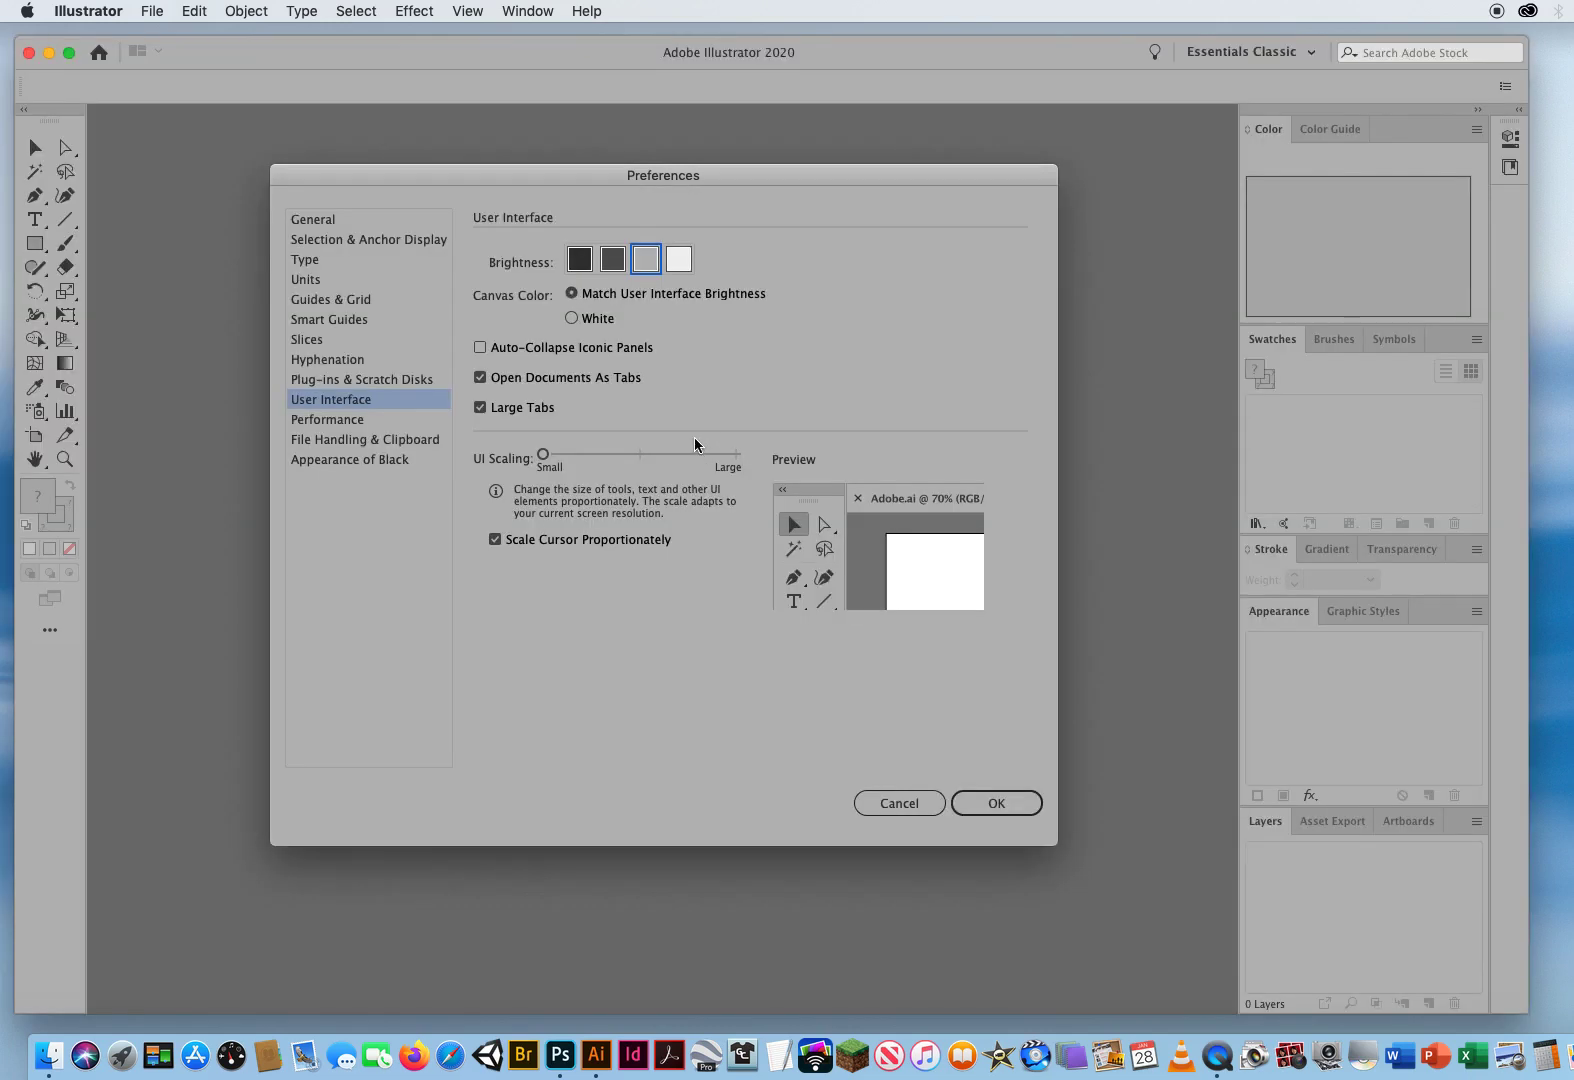
click(680, 262)
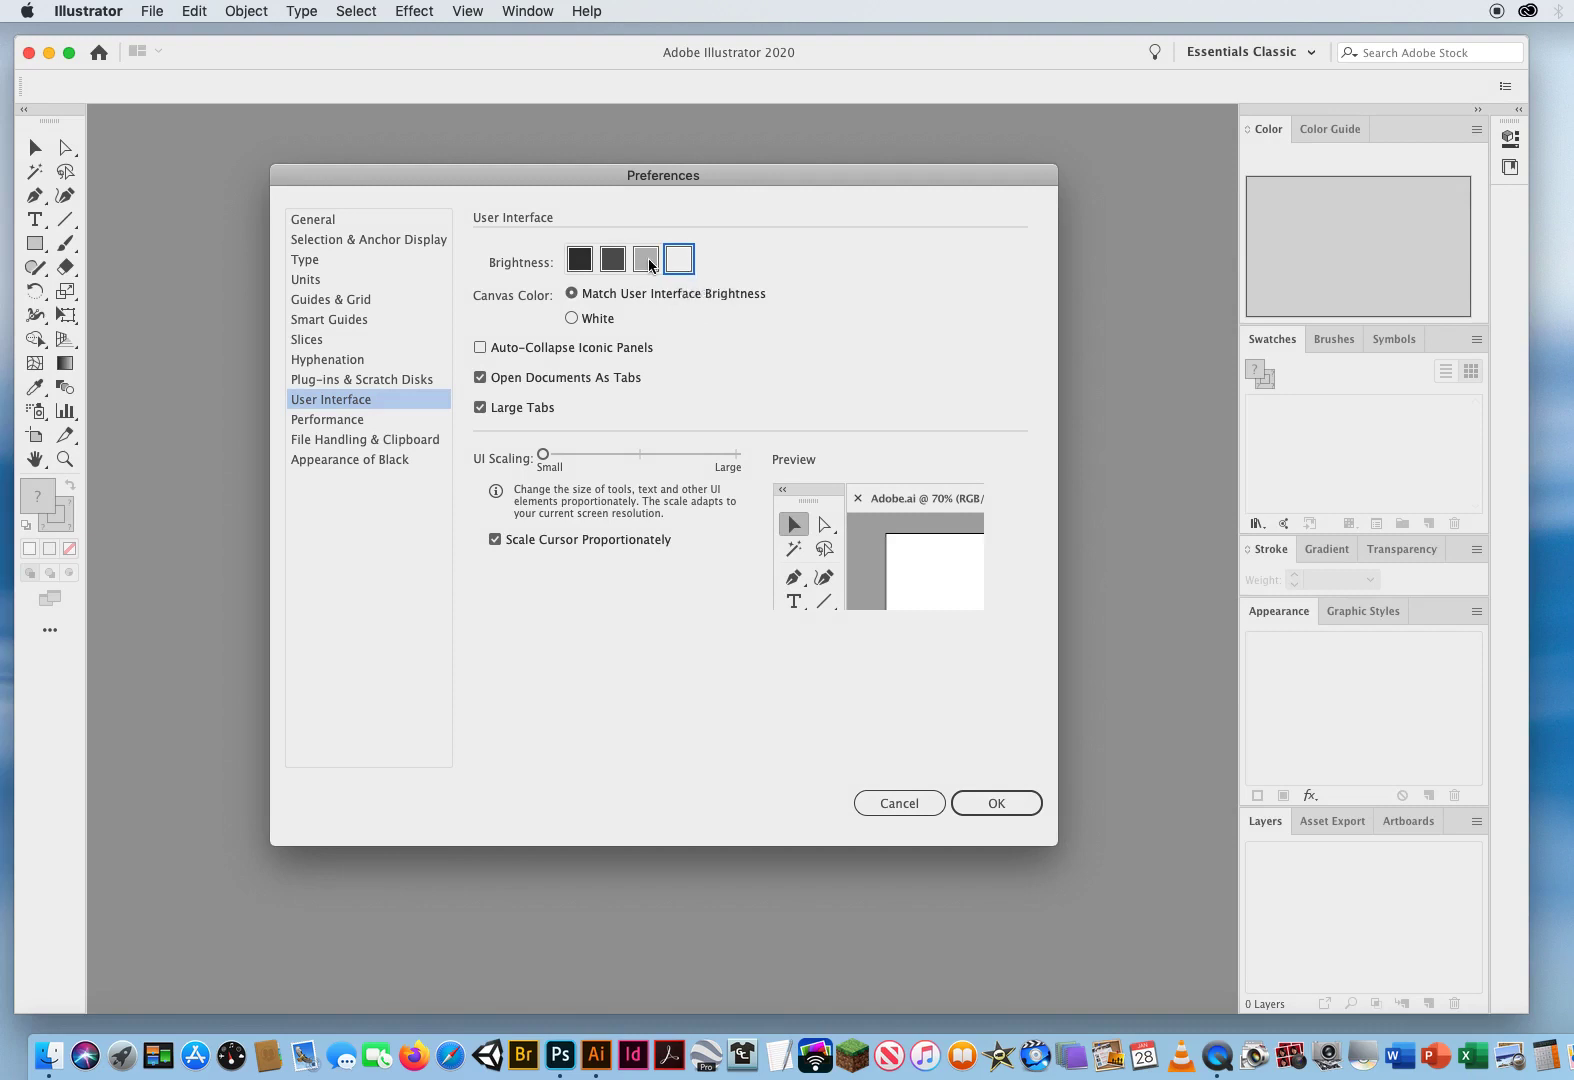
click(647, 263)
click(615, 260)
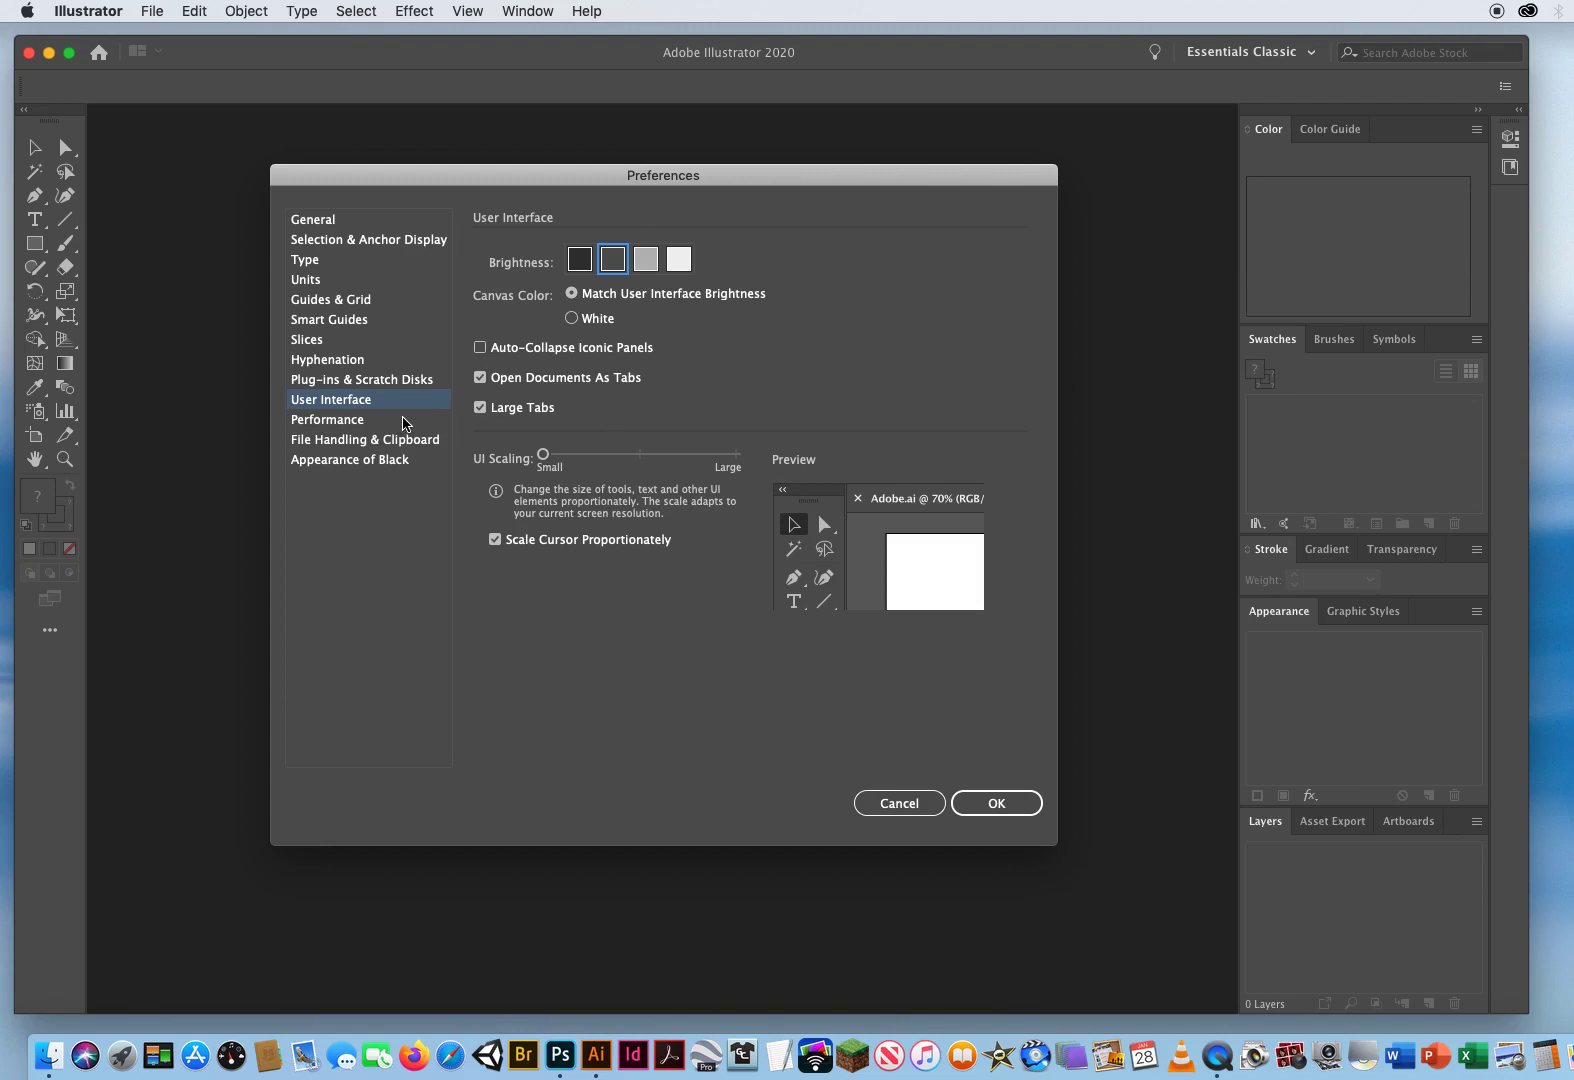
click(405, 421)
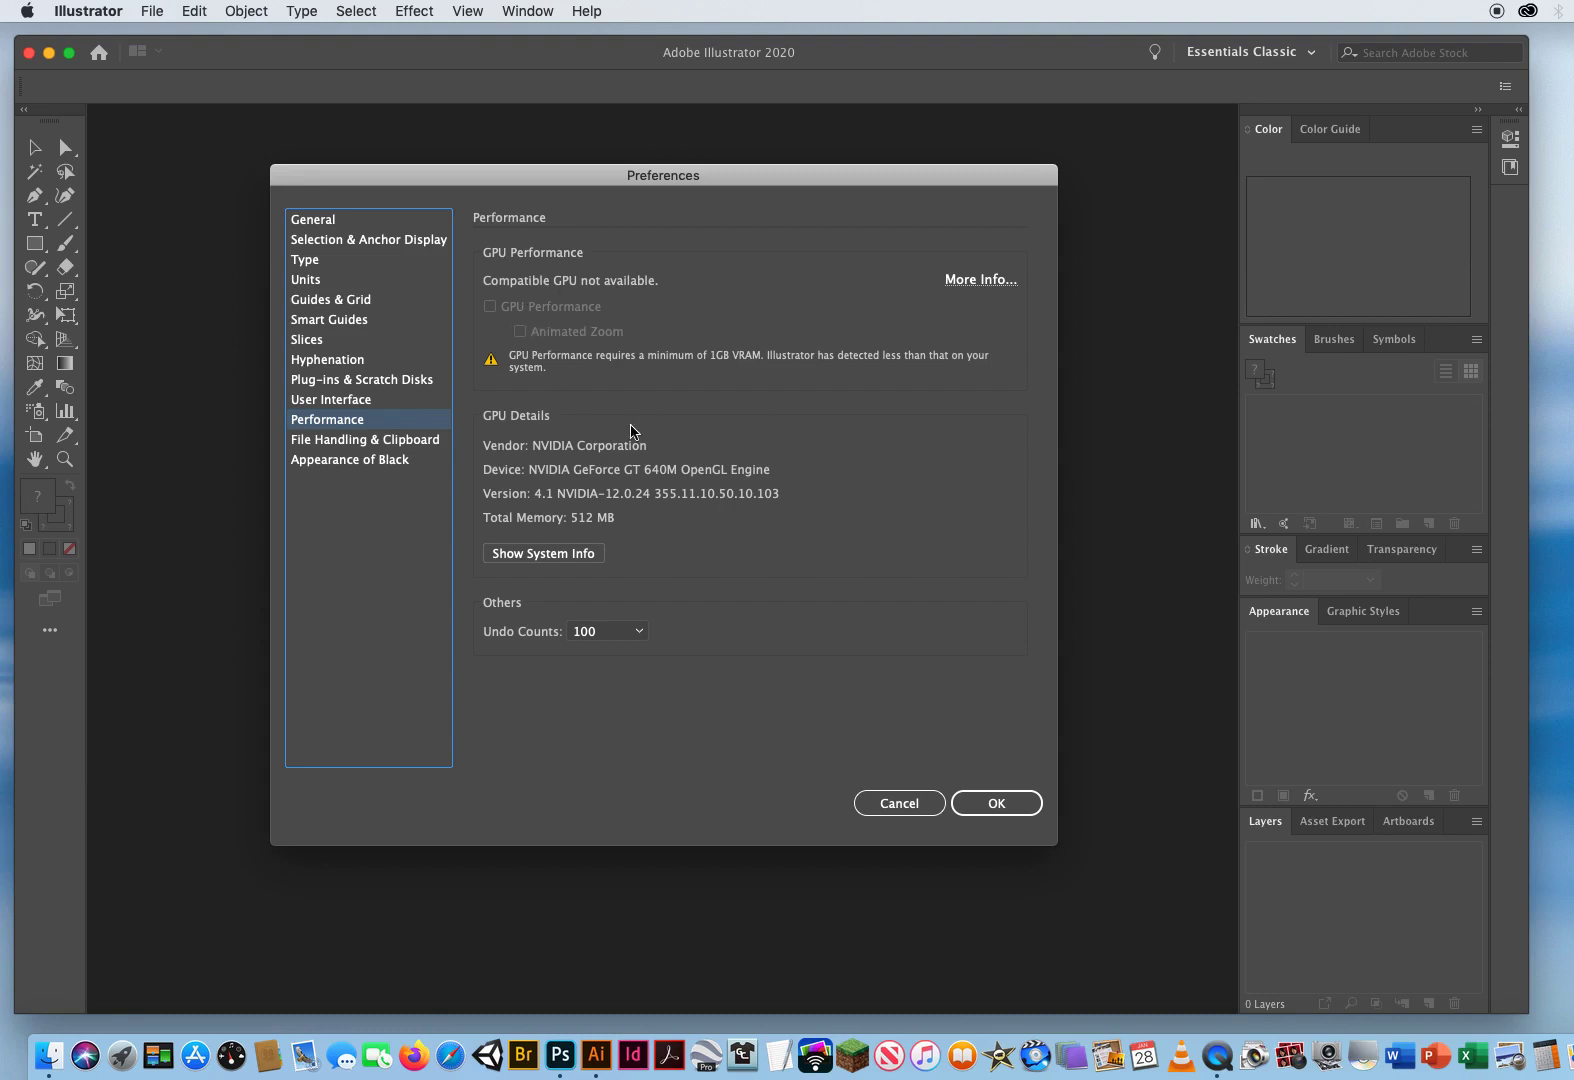
Step: Look over File Handling & Clipboard and Appearance of Black, then return to General preferences
click(318, 445)
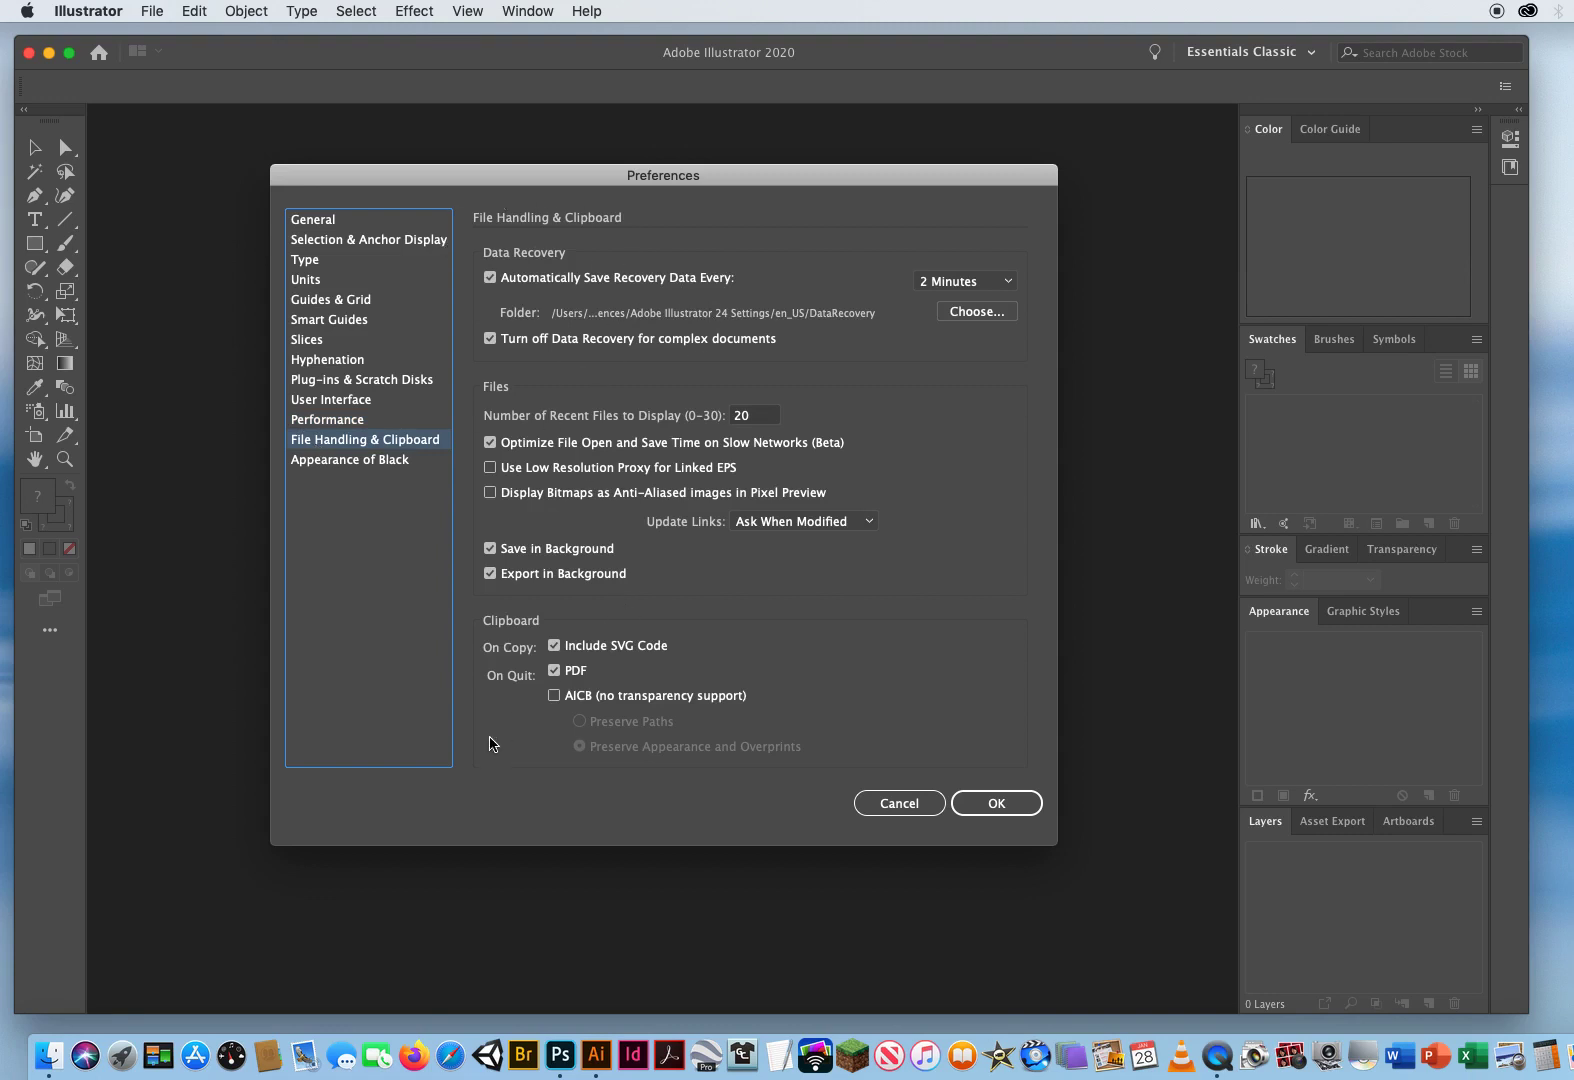
click(340, 462)
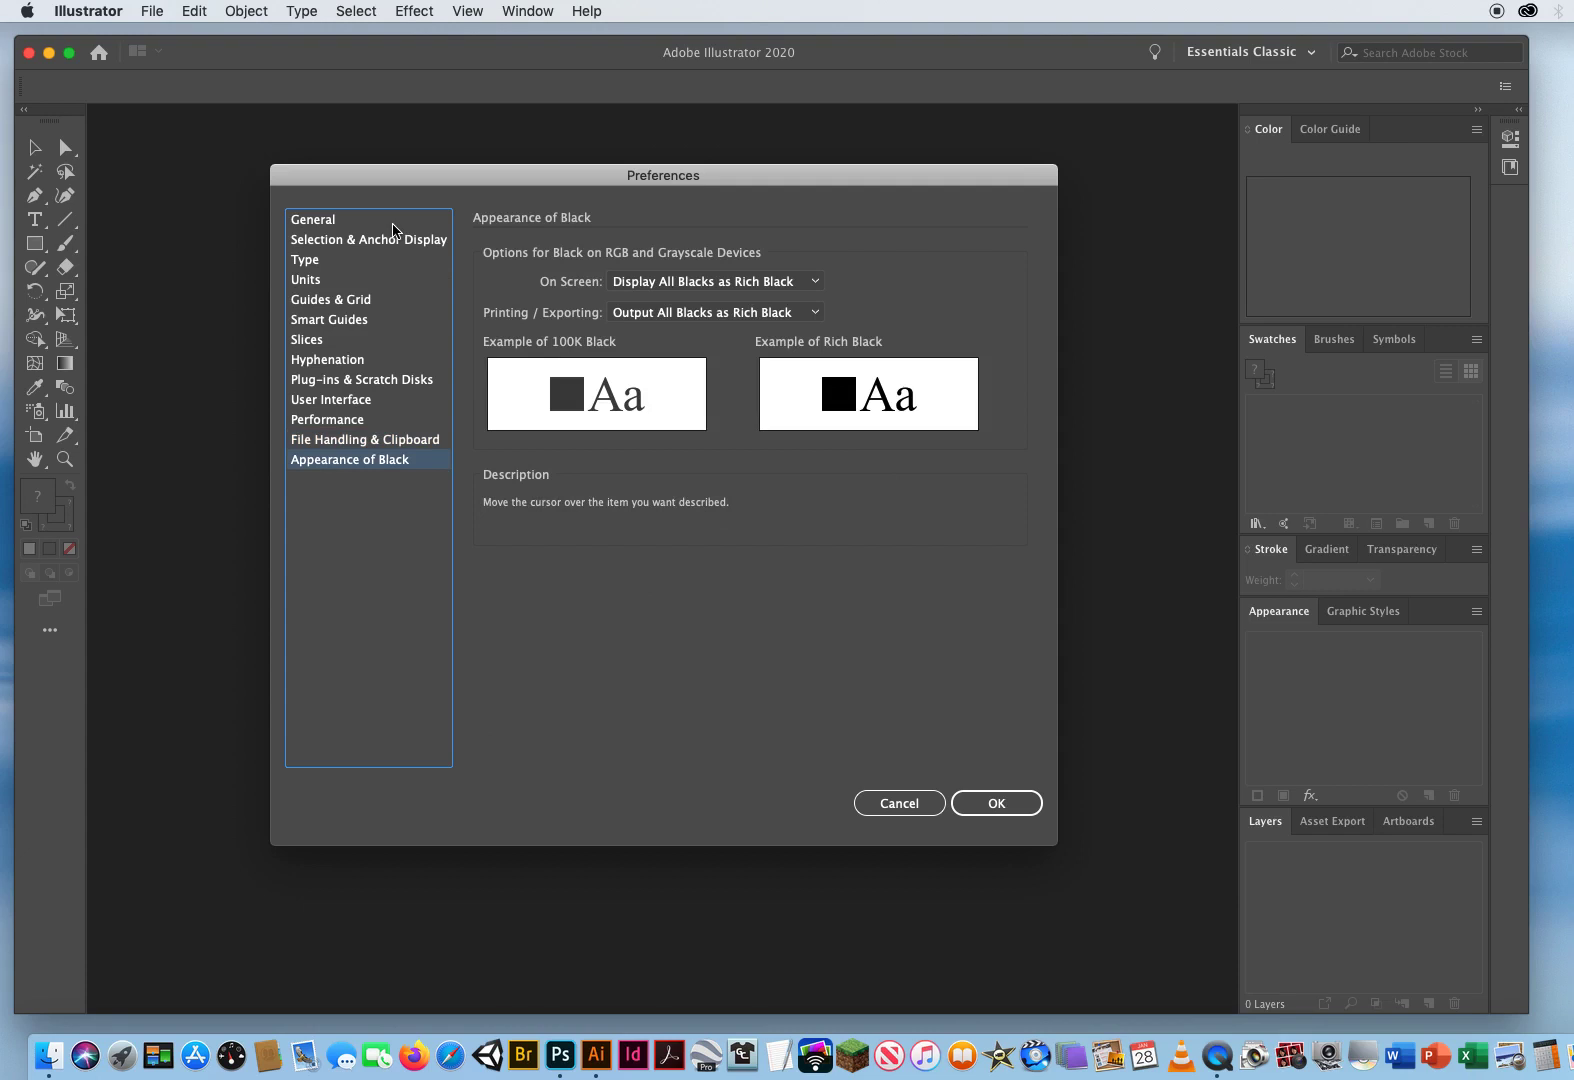
click(380, 224)
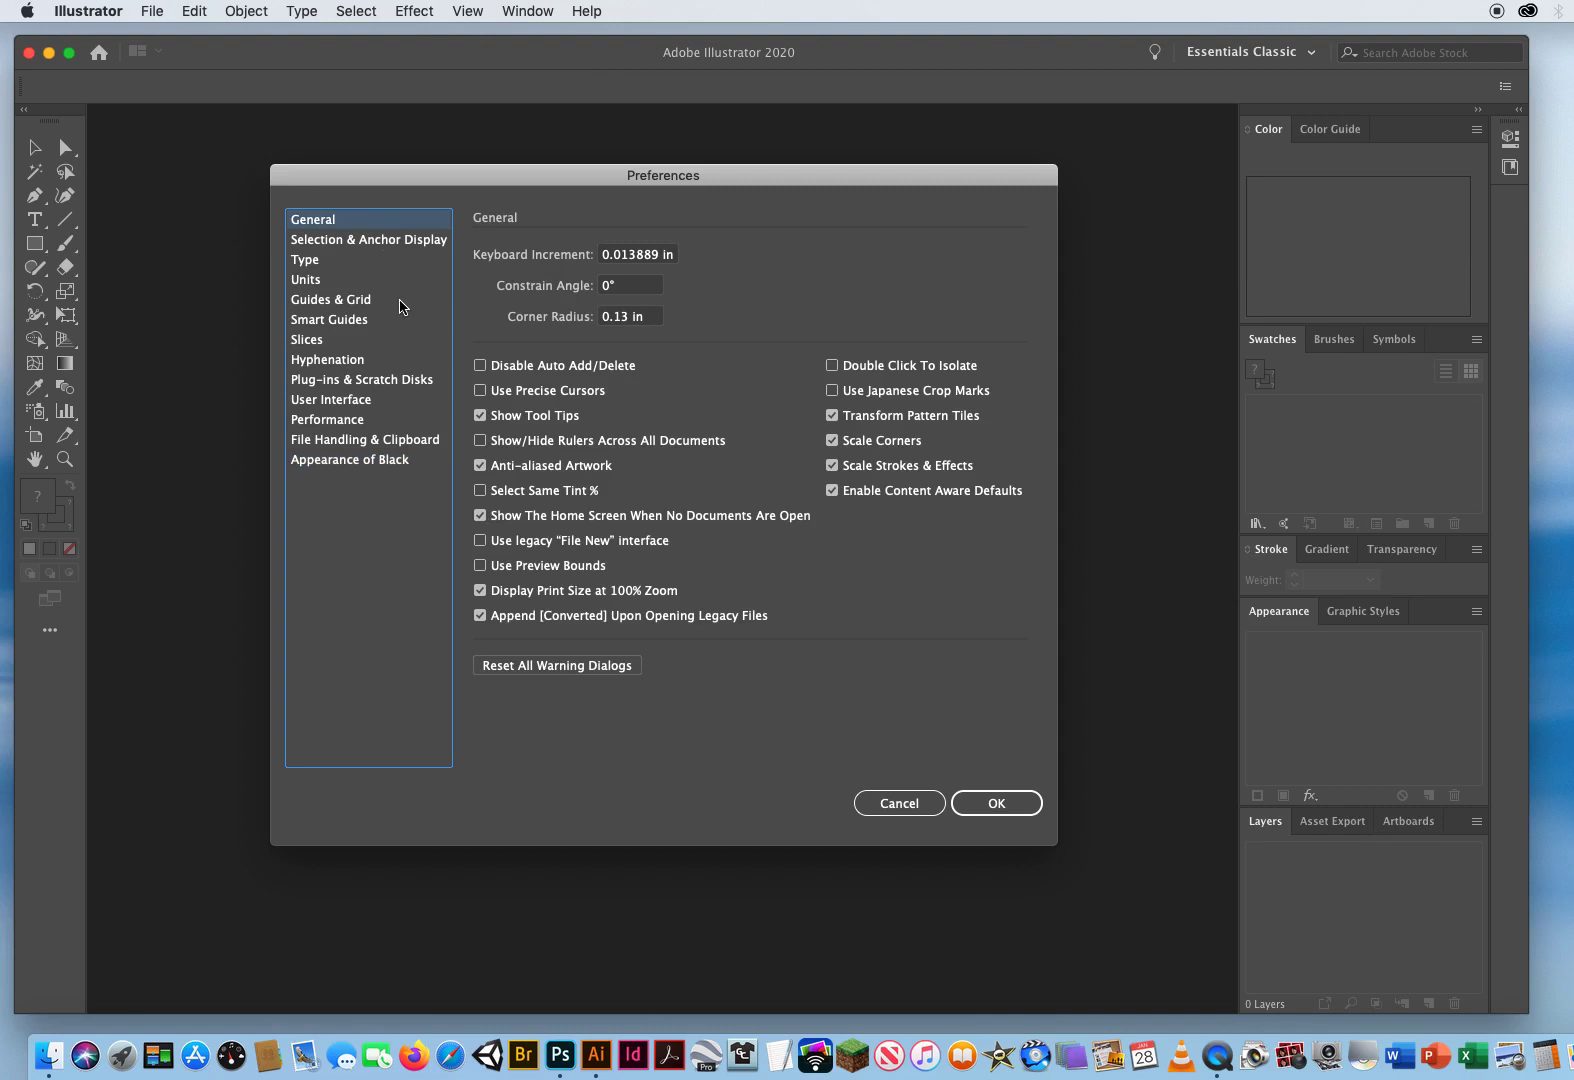
Step: Recheck Smart Guides, then review the General, Selection & Anchor Display and Type pages
click(377, 324)
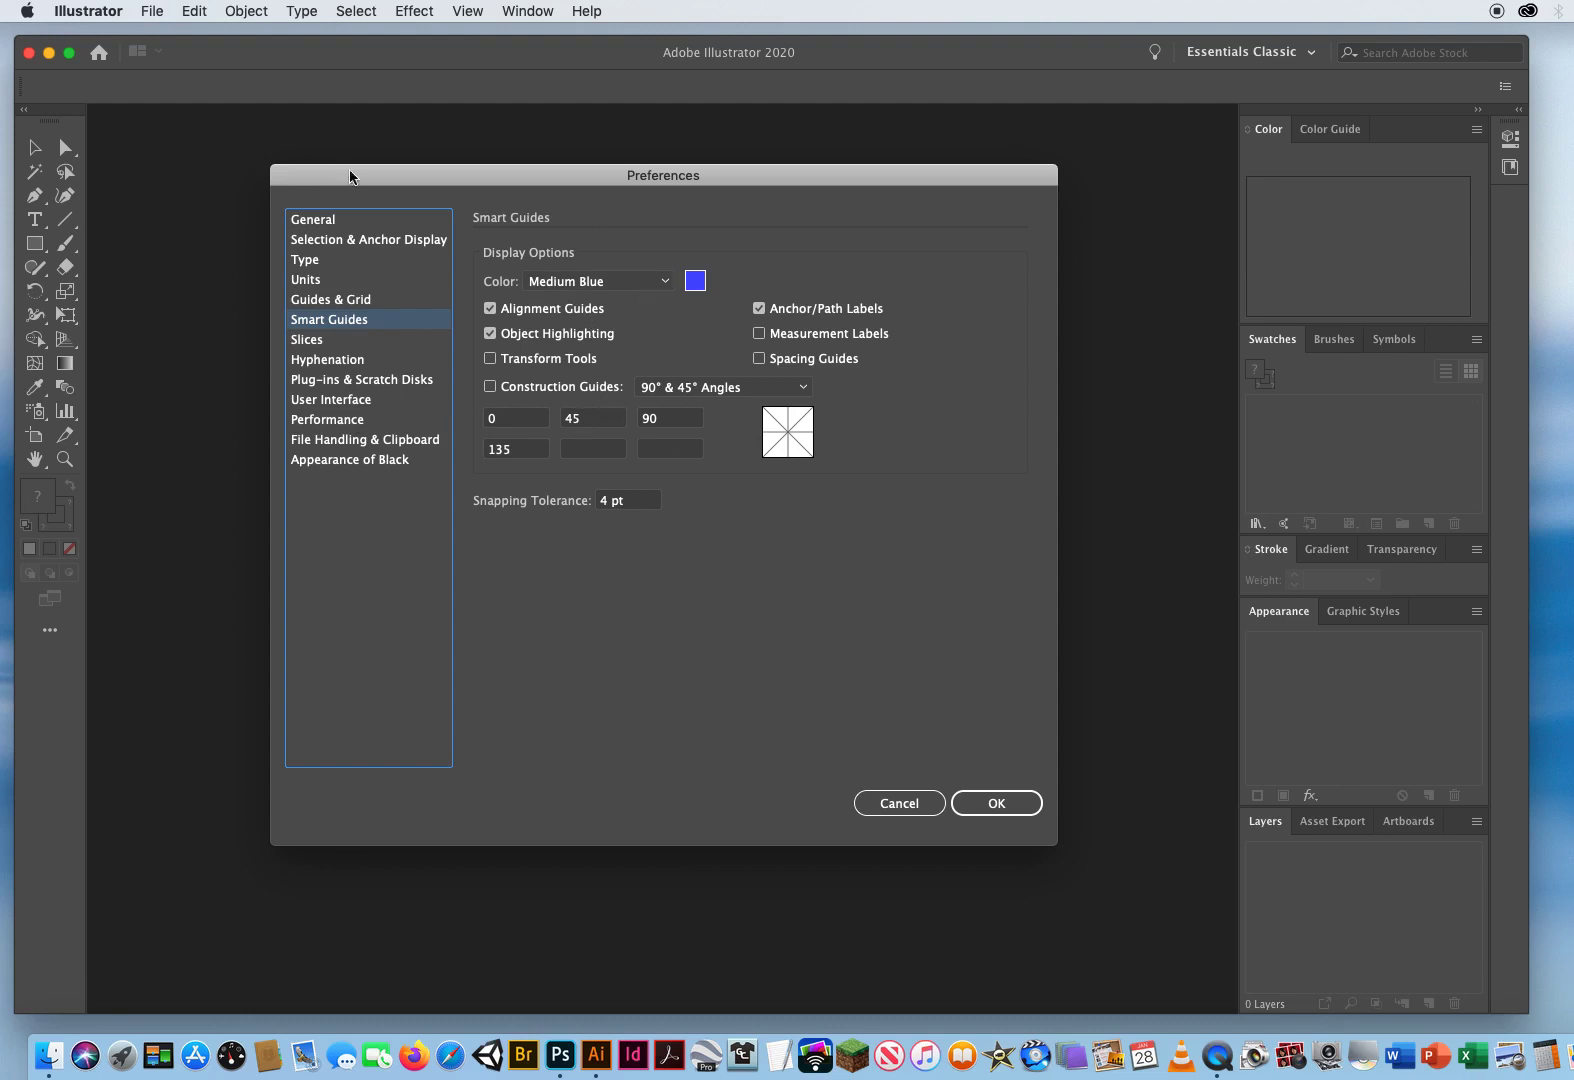
click(349, 219)
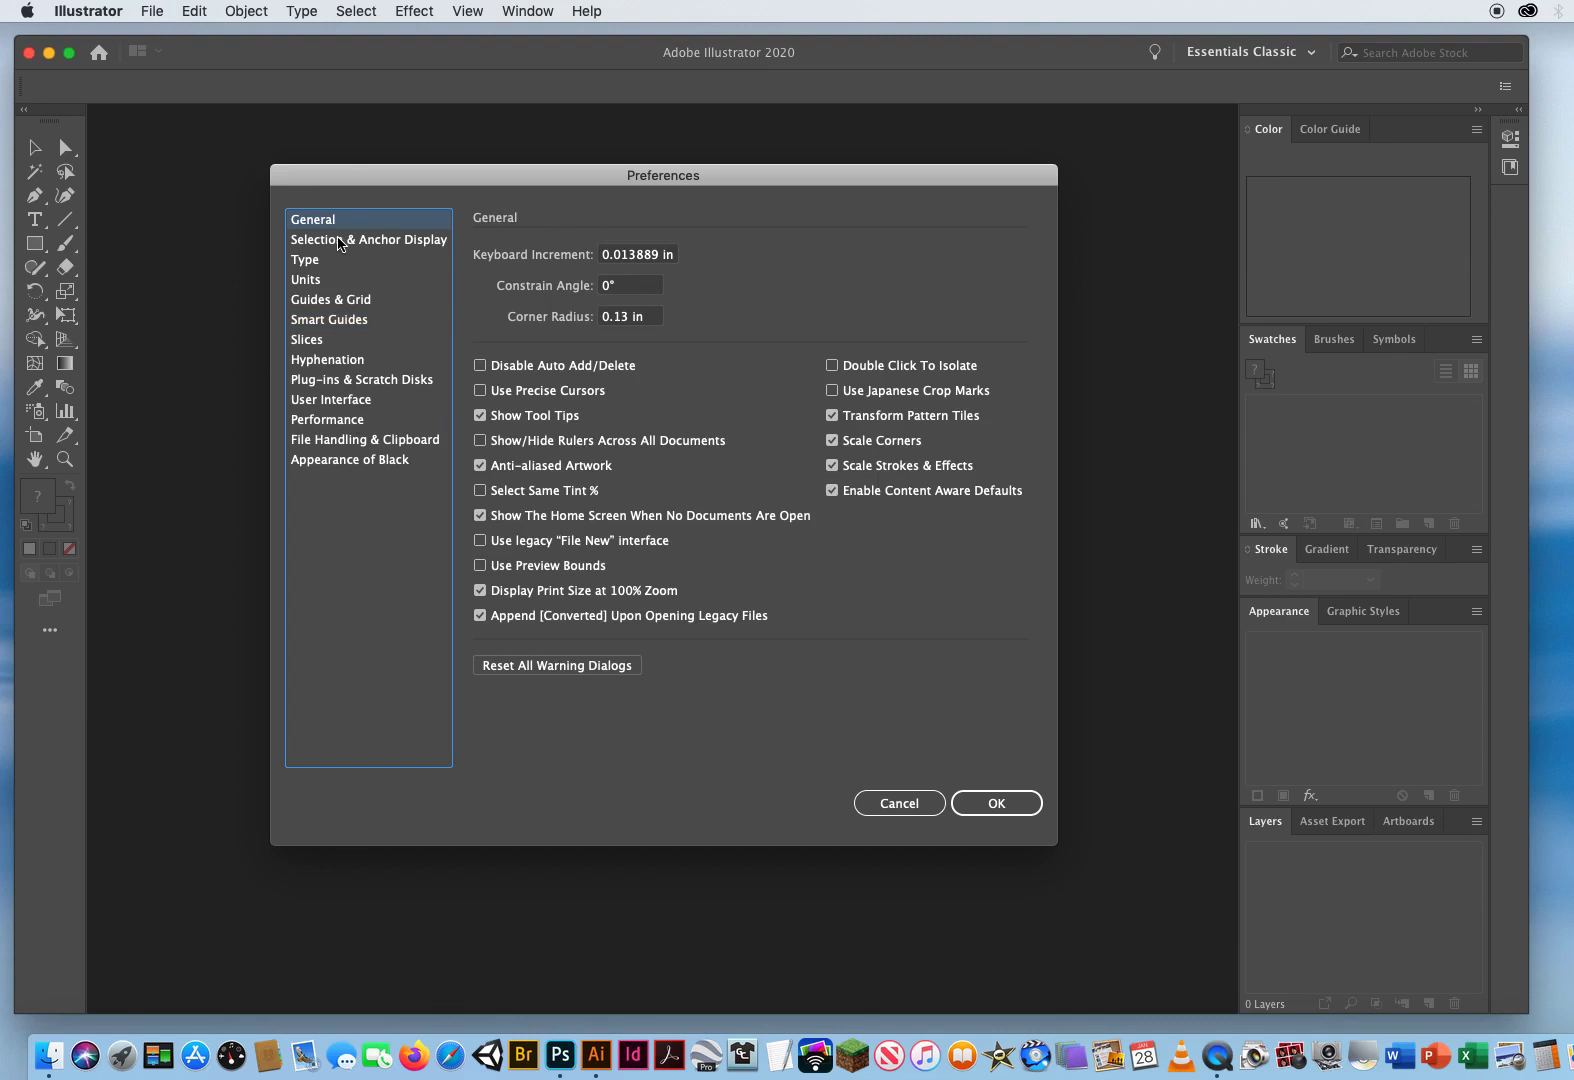
click(340, 241)
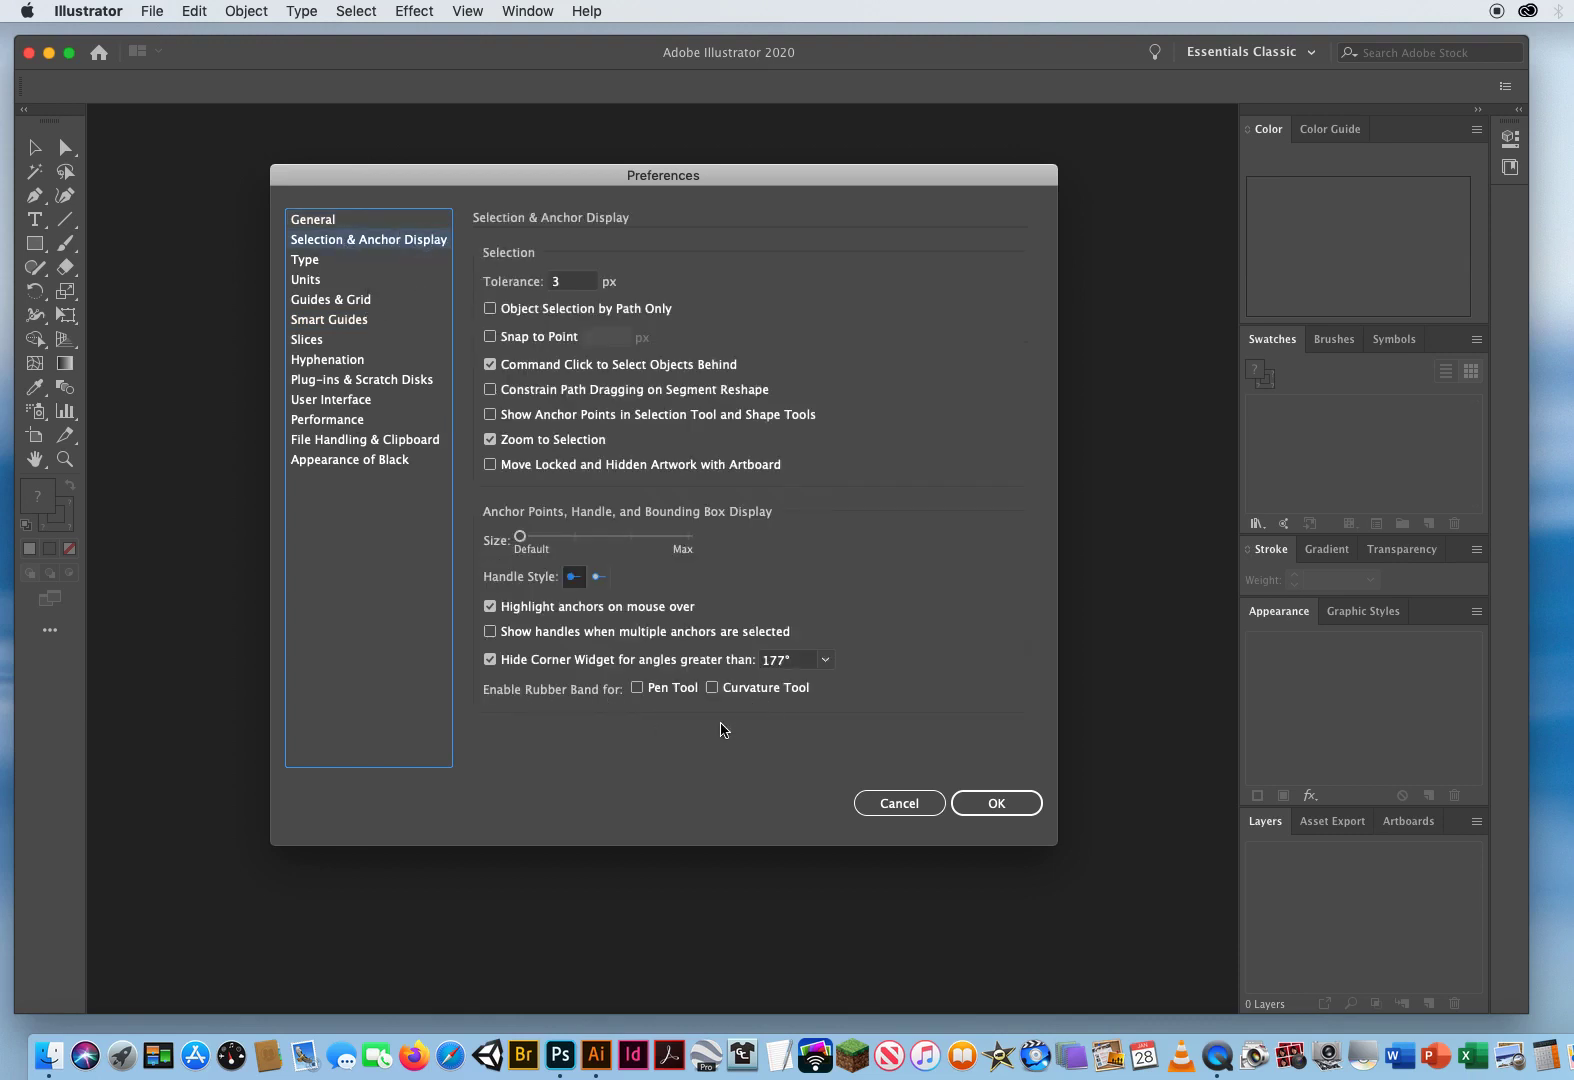
click(355, 262)
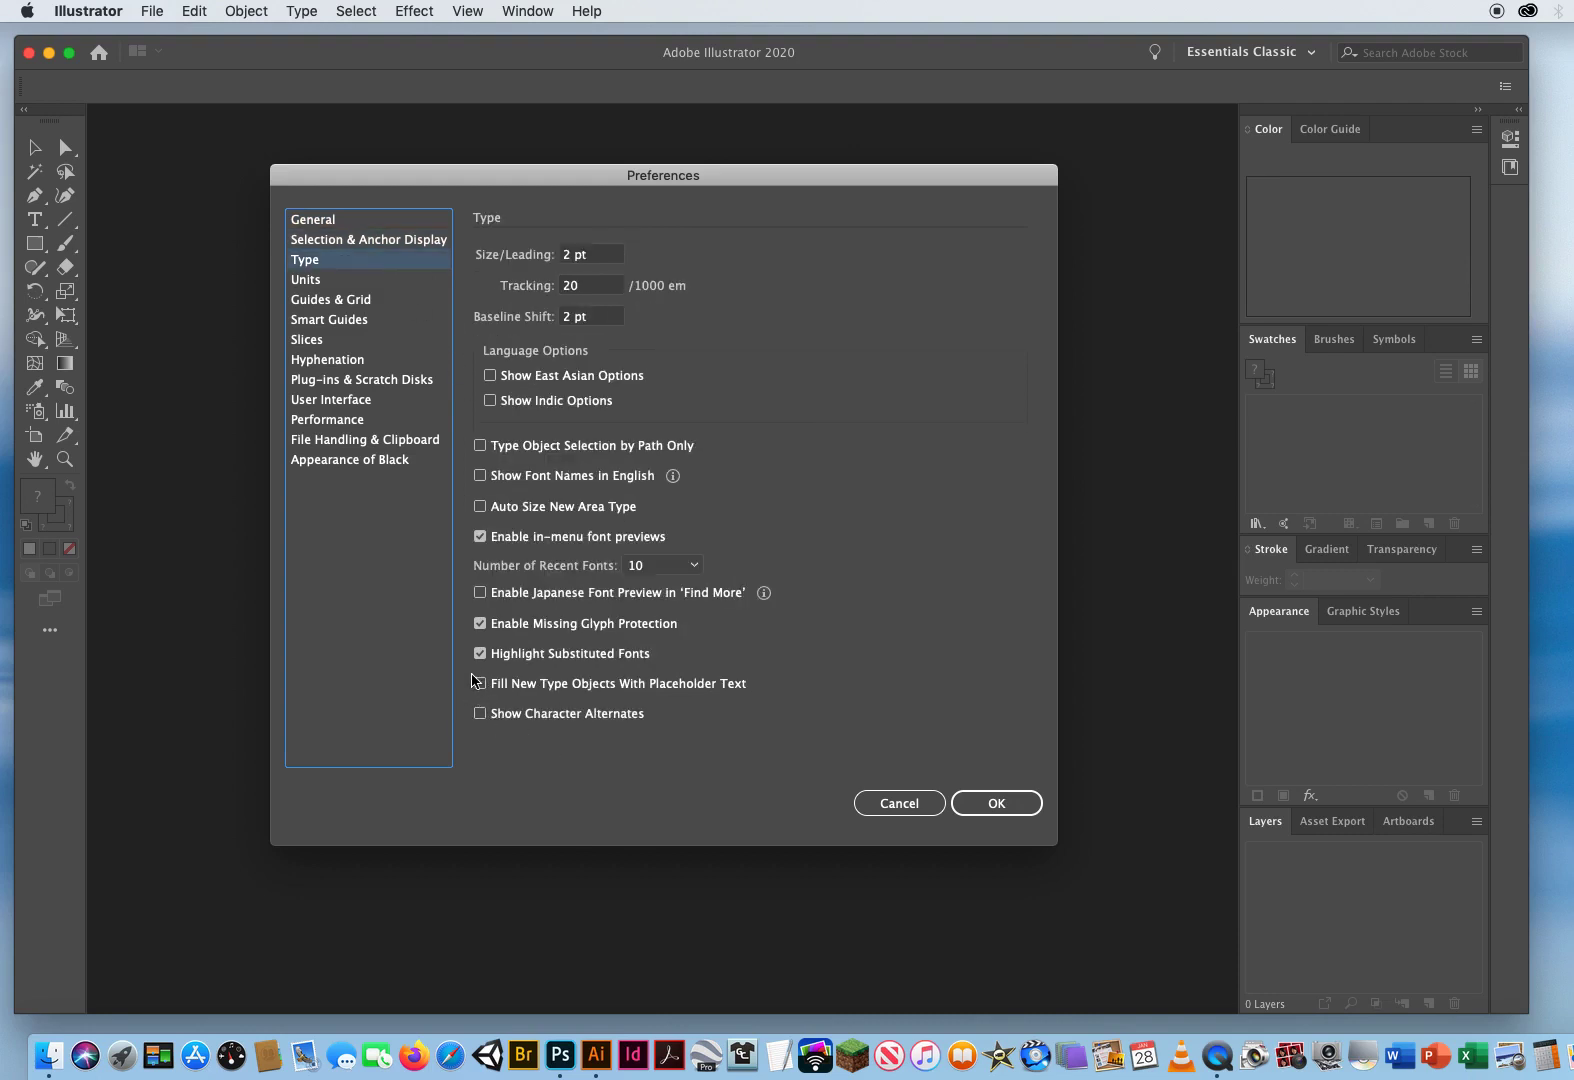
Step: Review Units, Guides & Grid and Smart Guides once more, then apply the preferences with OK
click(334, 285)
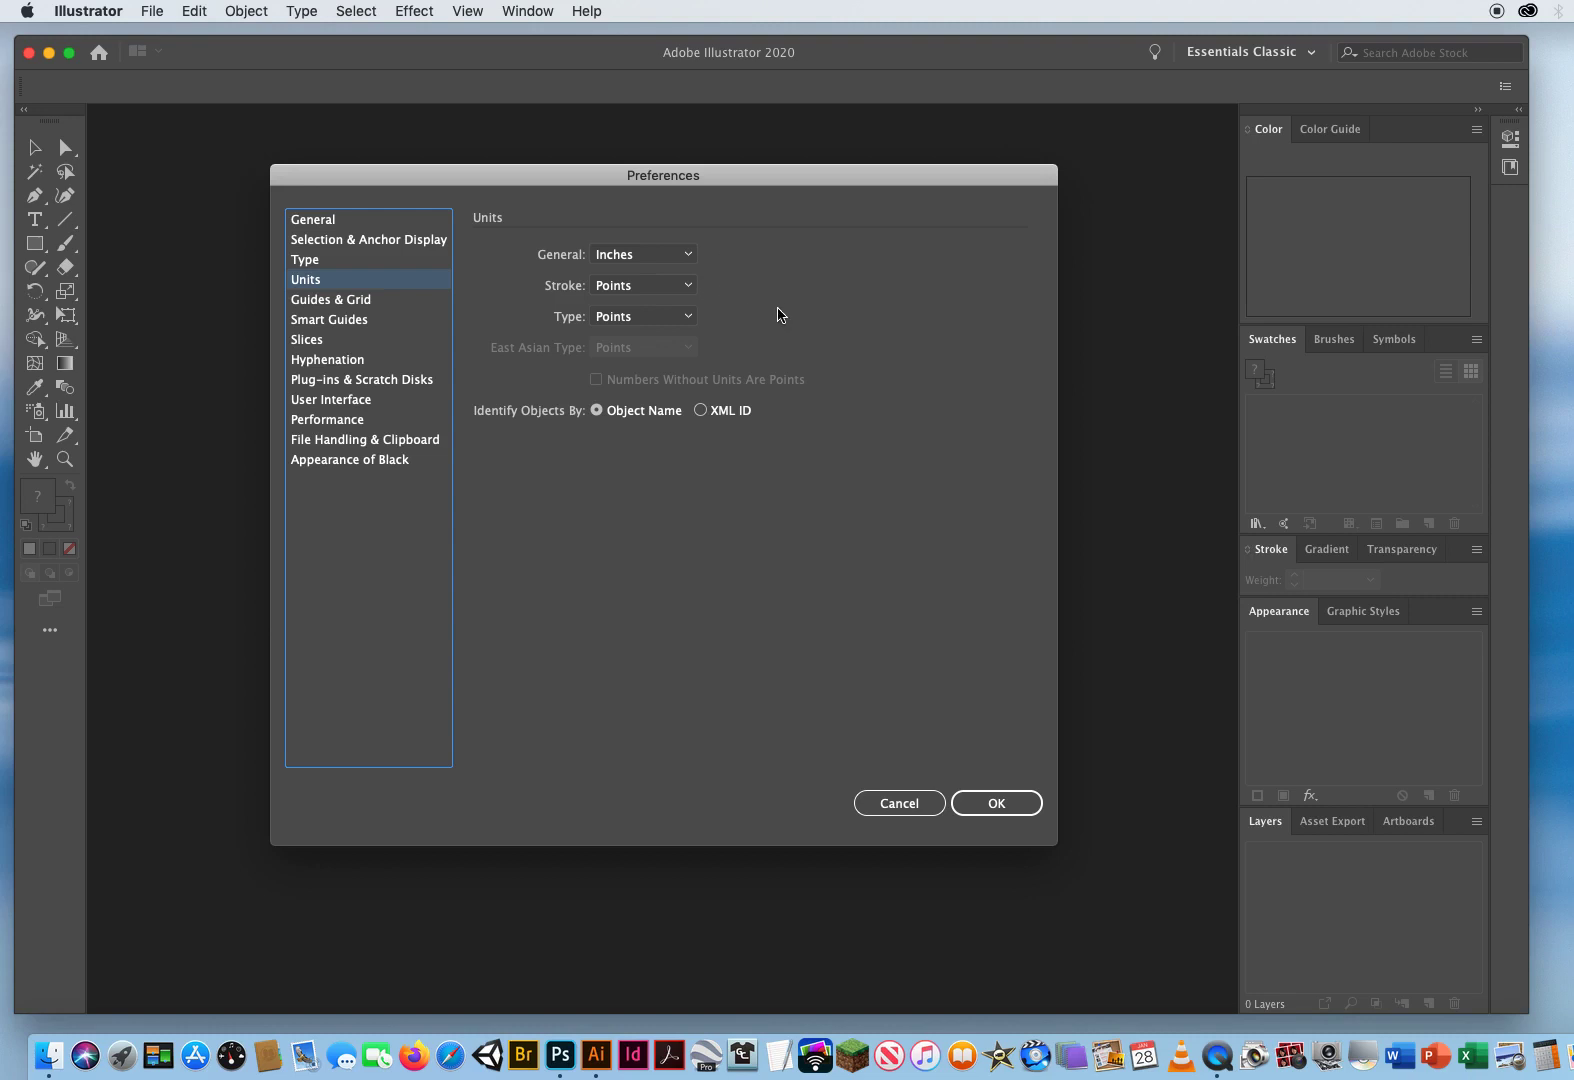
click(382, 300)
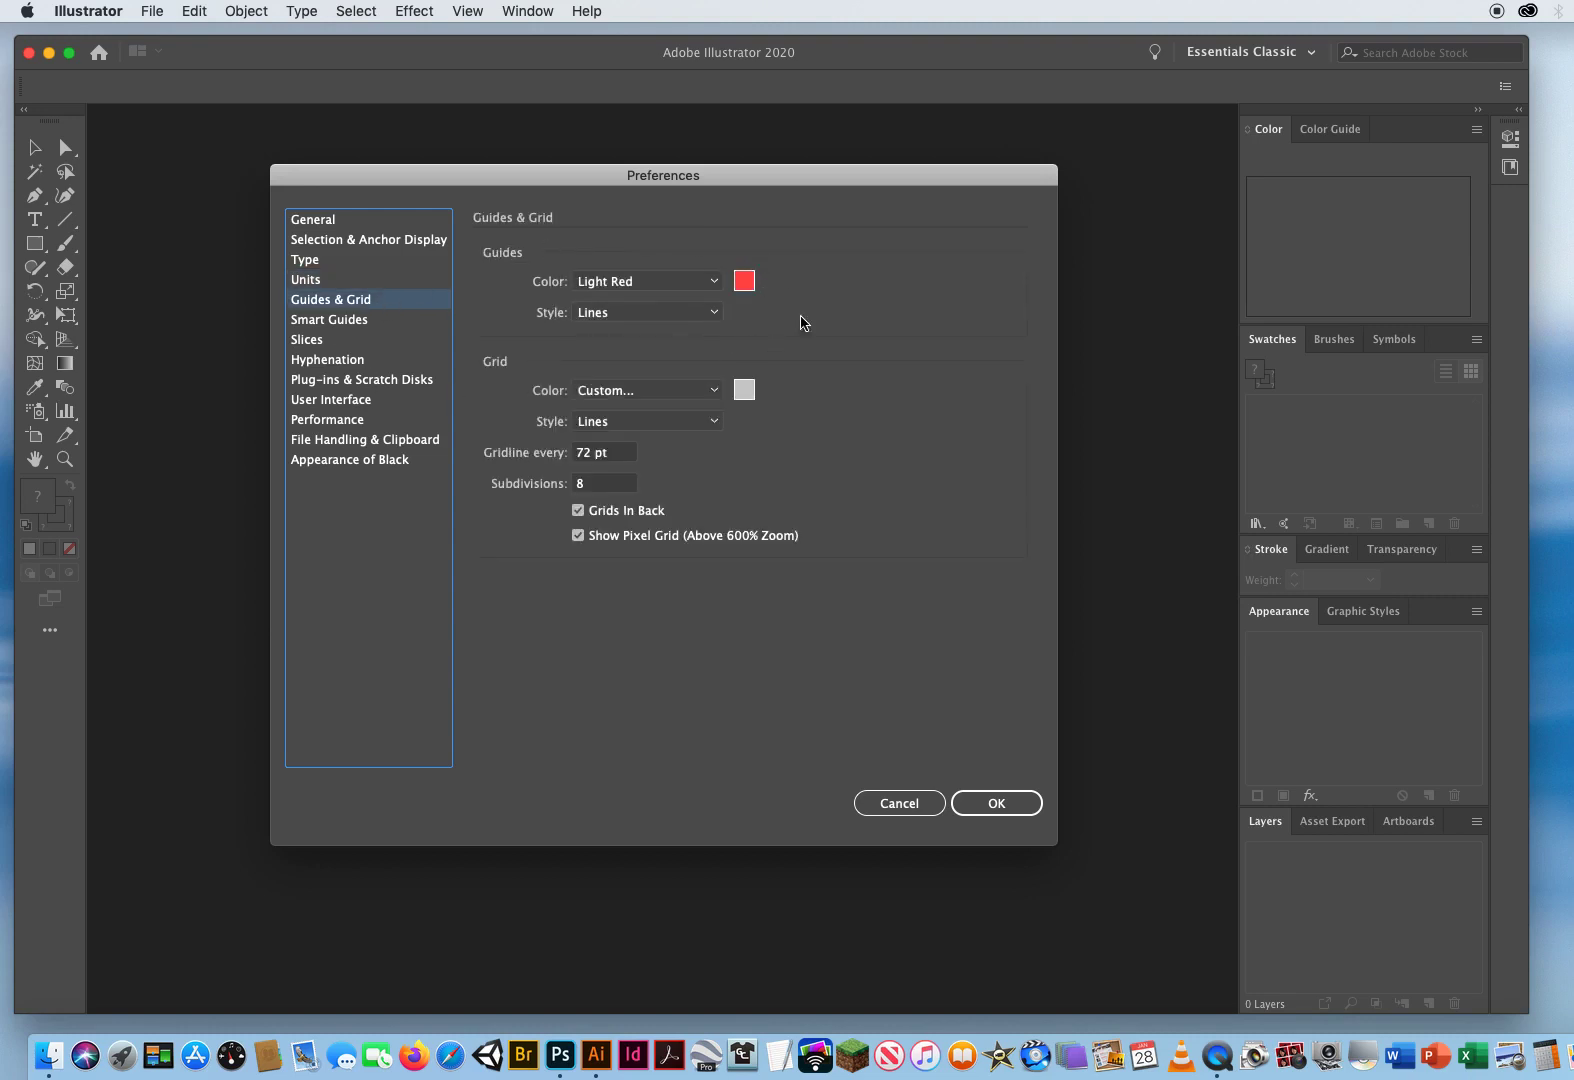
click(387, 320)
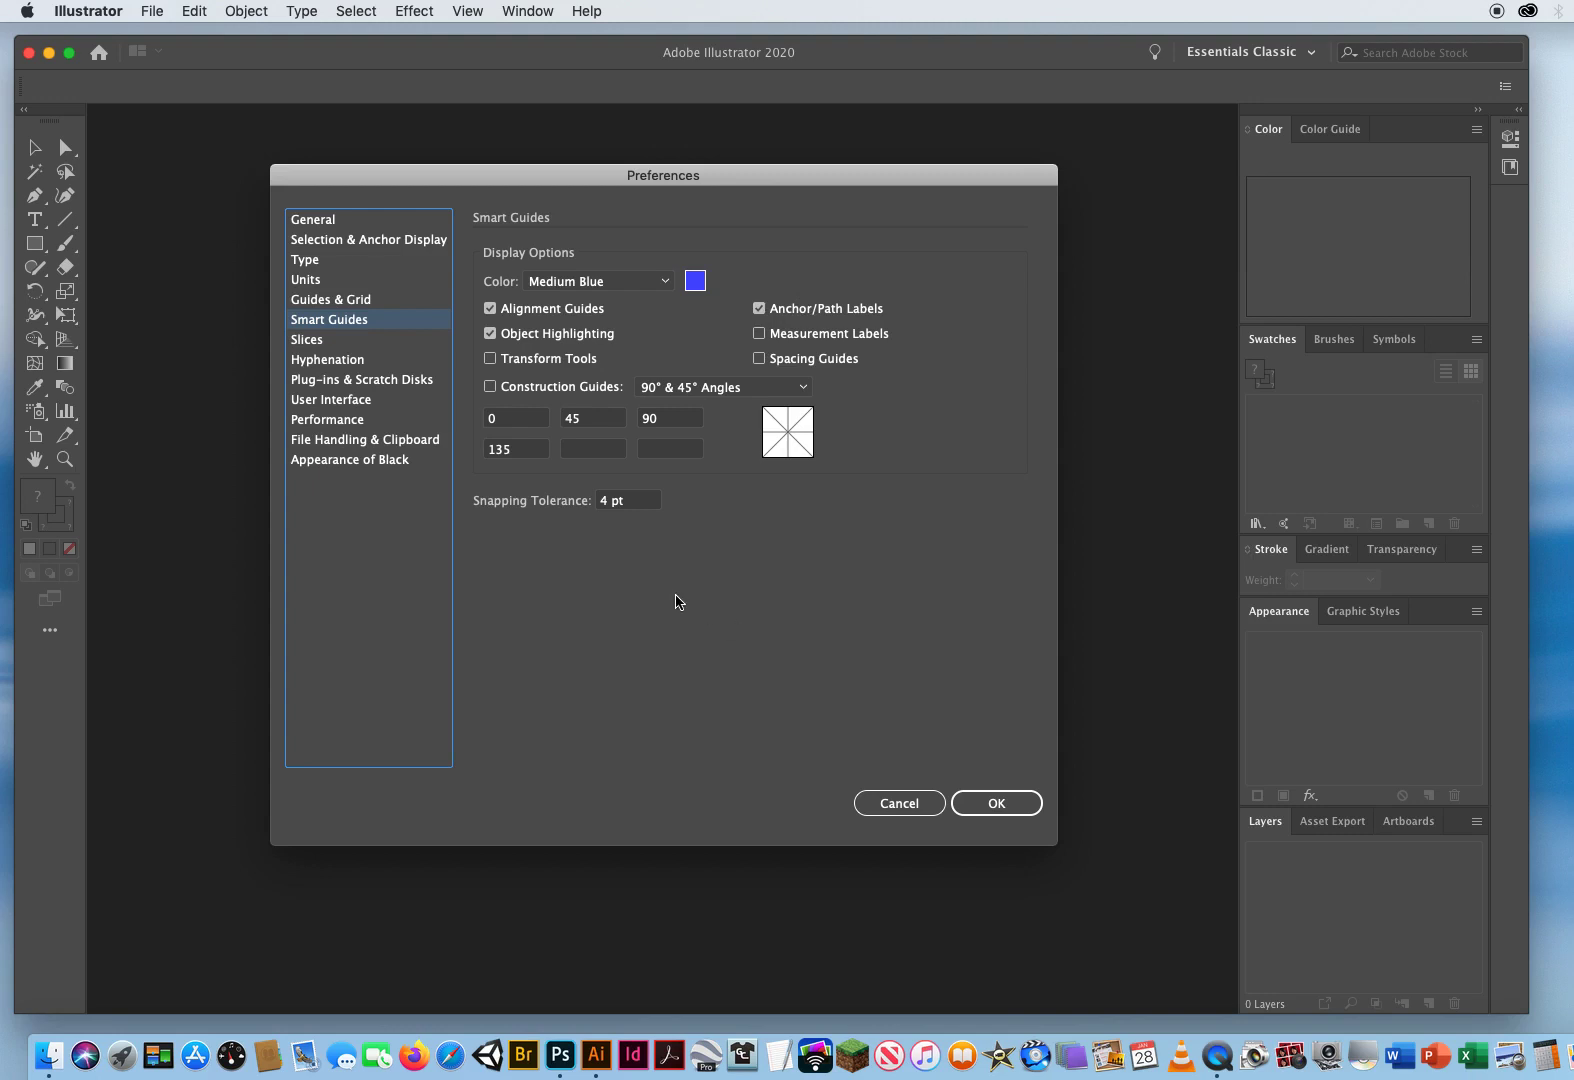
click(995, 802)
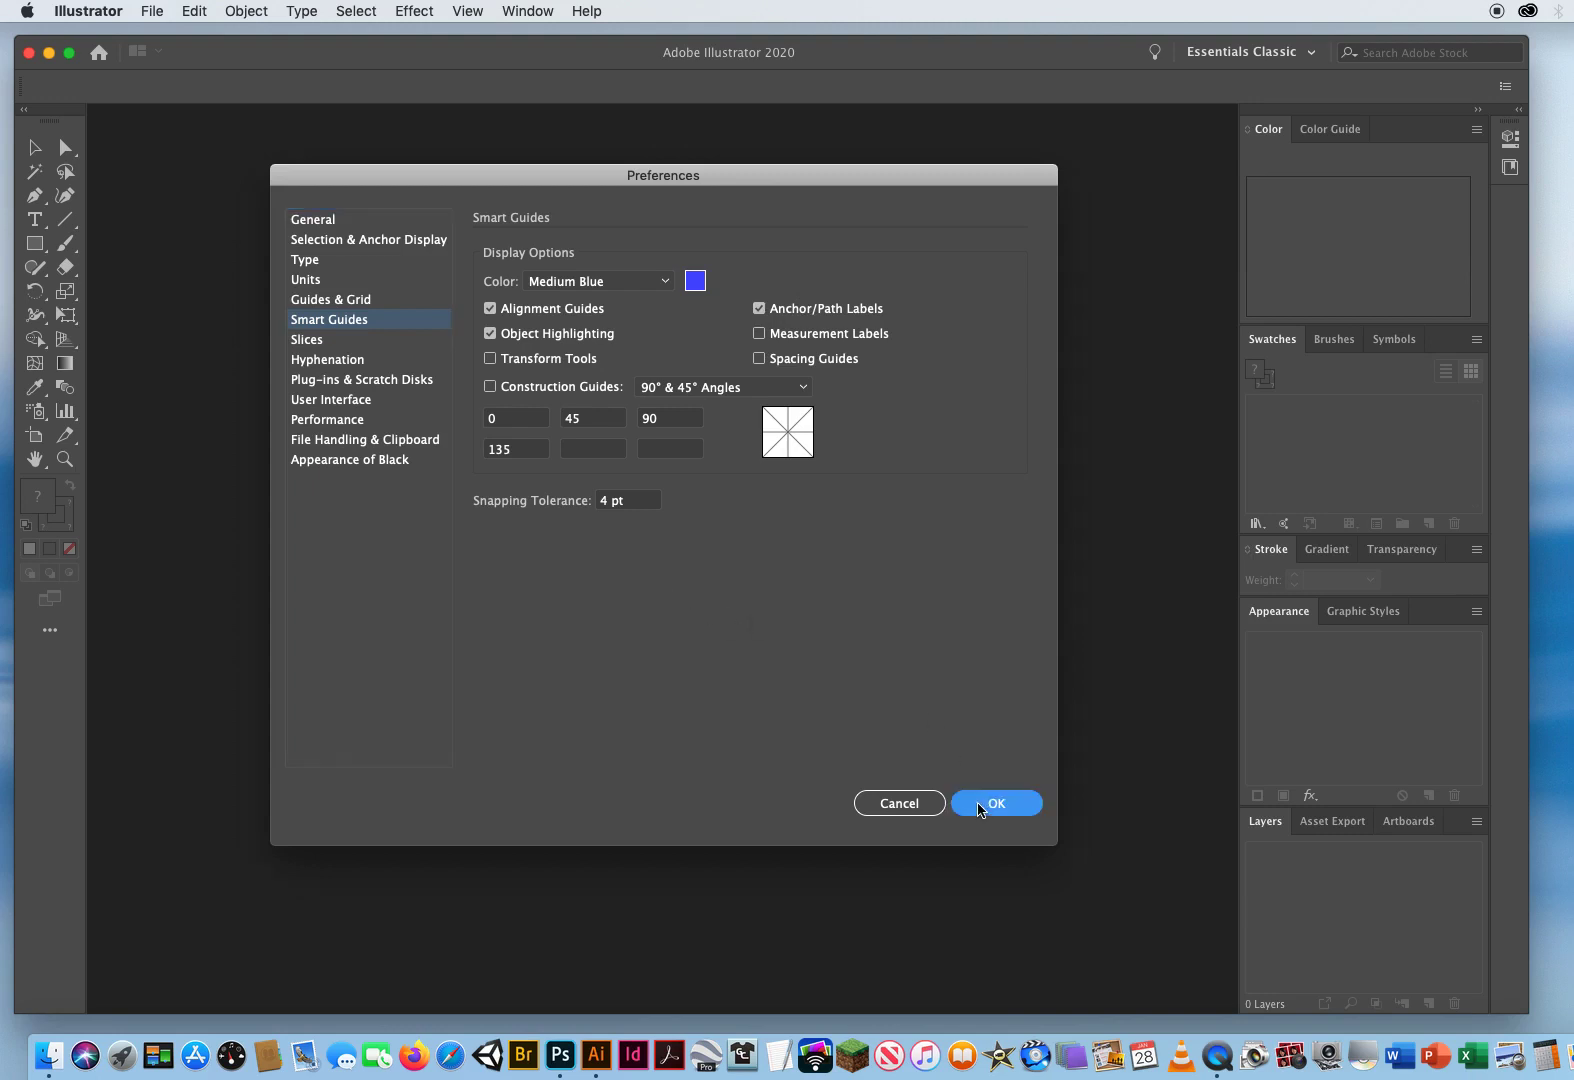